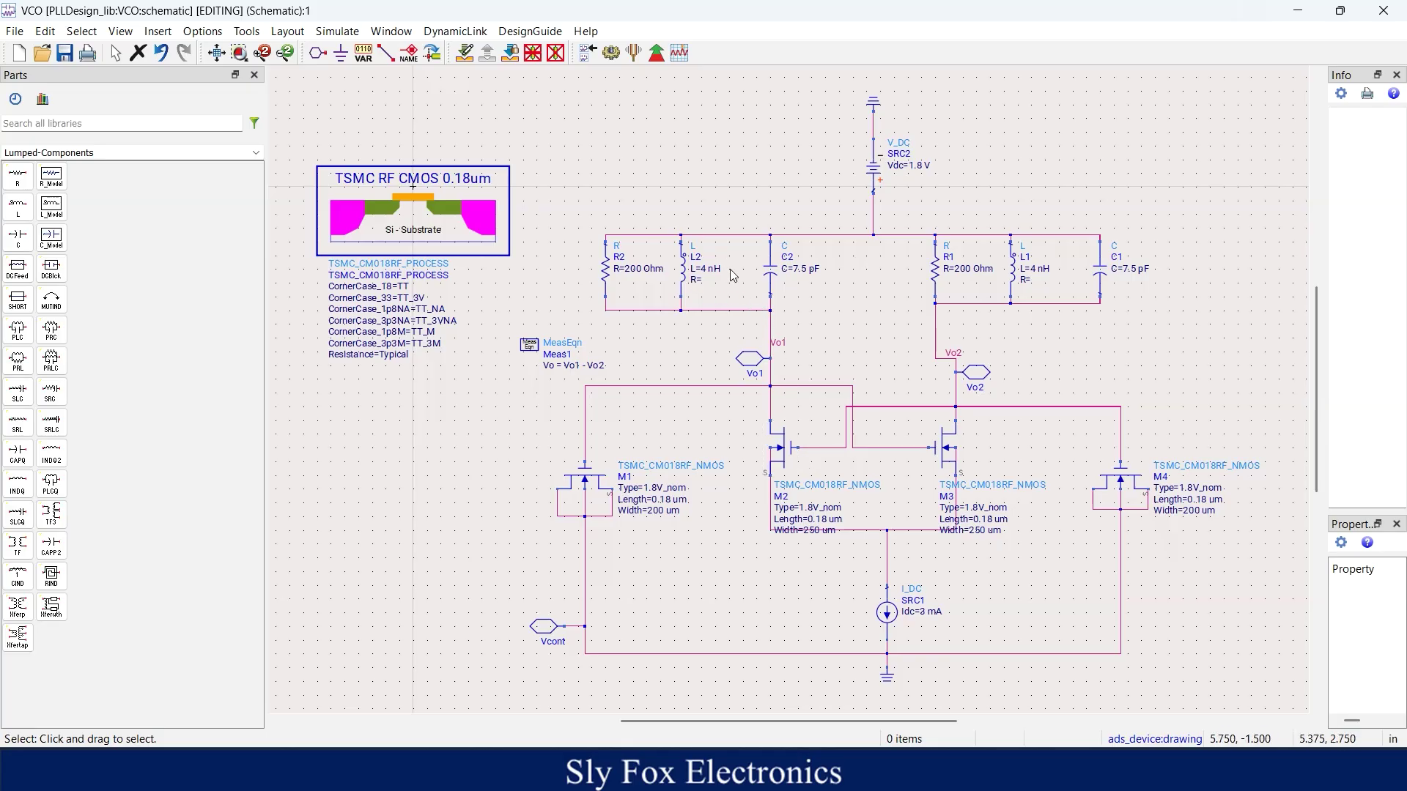
# Pan and zoom around the VCO schematic to look over transistor M1 and the Vcont port
pyautogui.scroll(1, 733, 275)
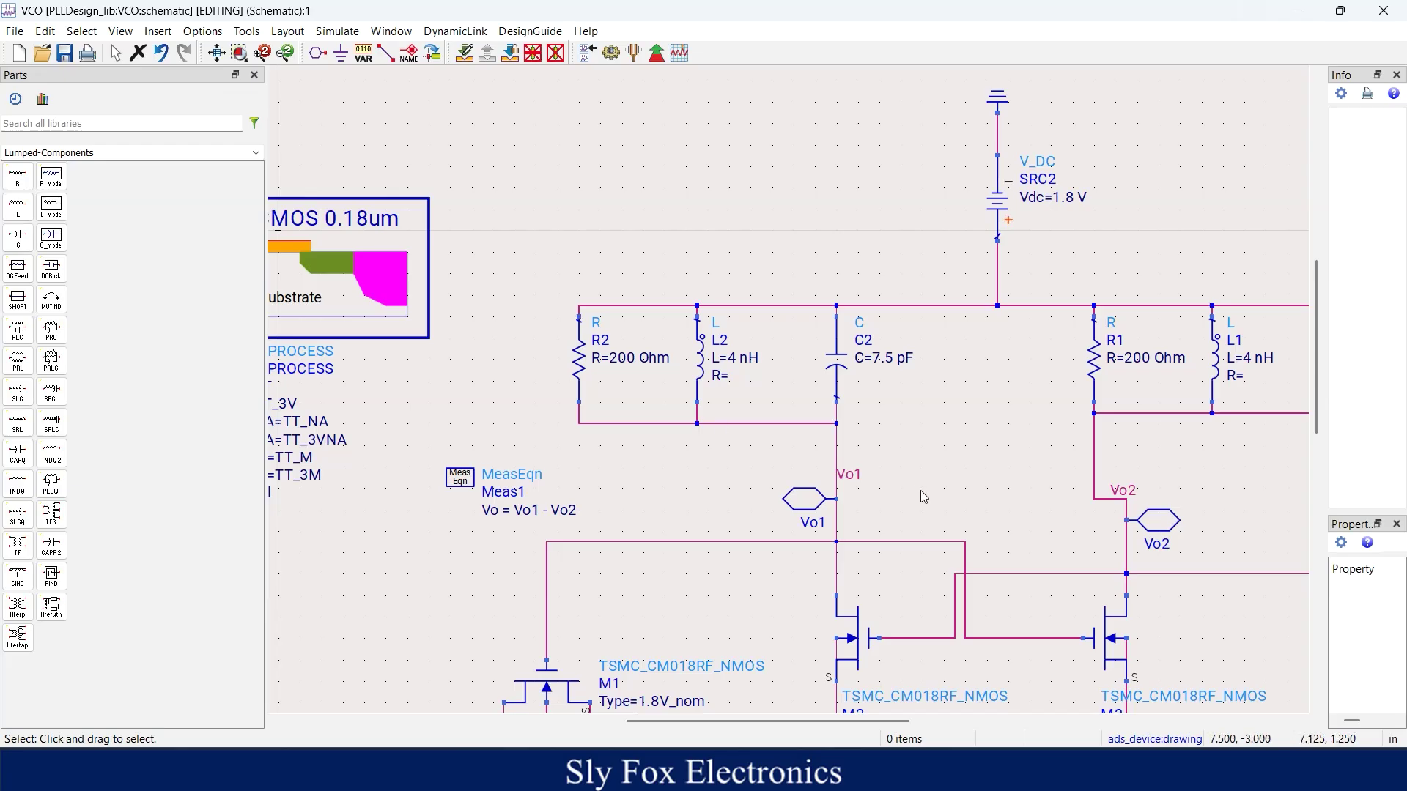
pyautogui.scroll(-2, 952, 521)
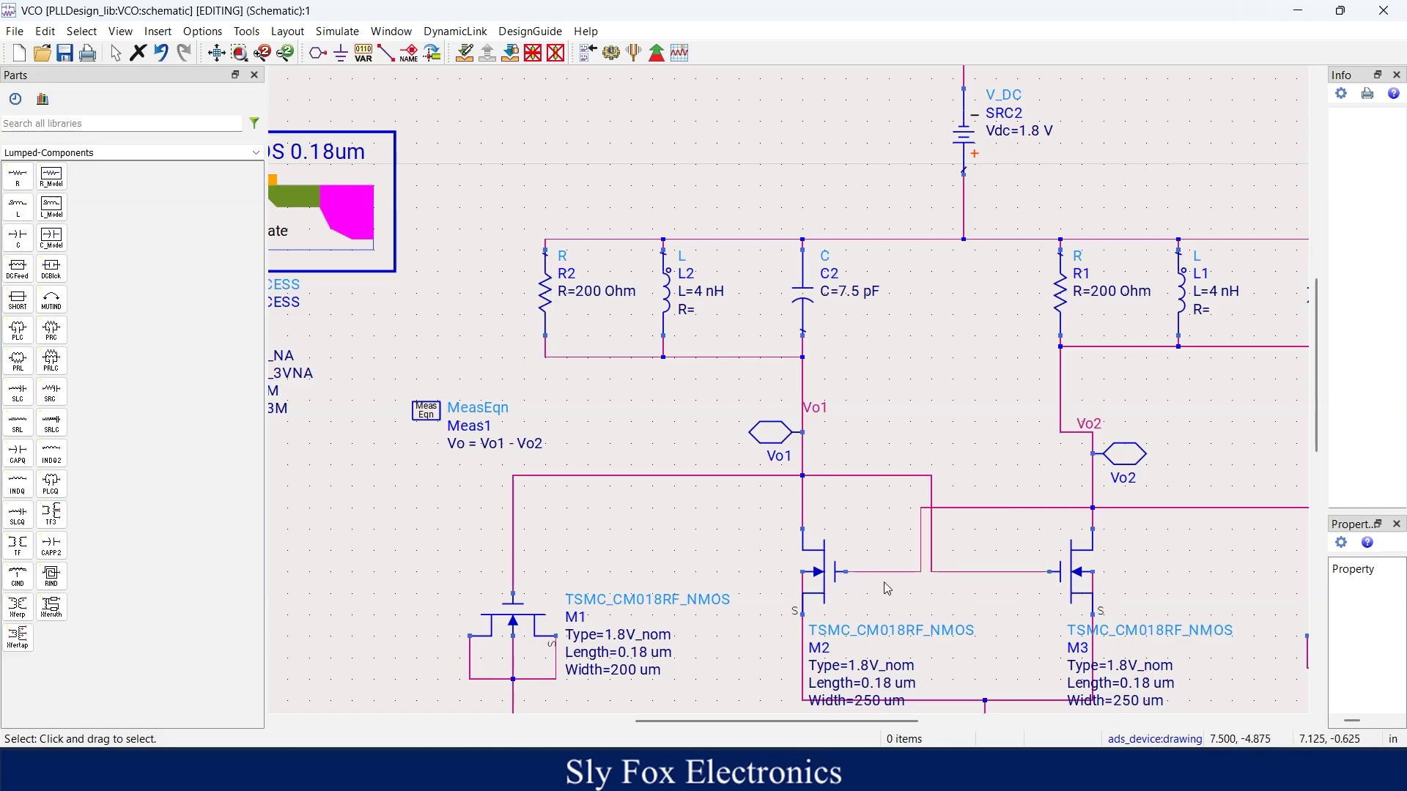
pyautogui.press('f')
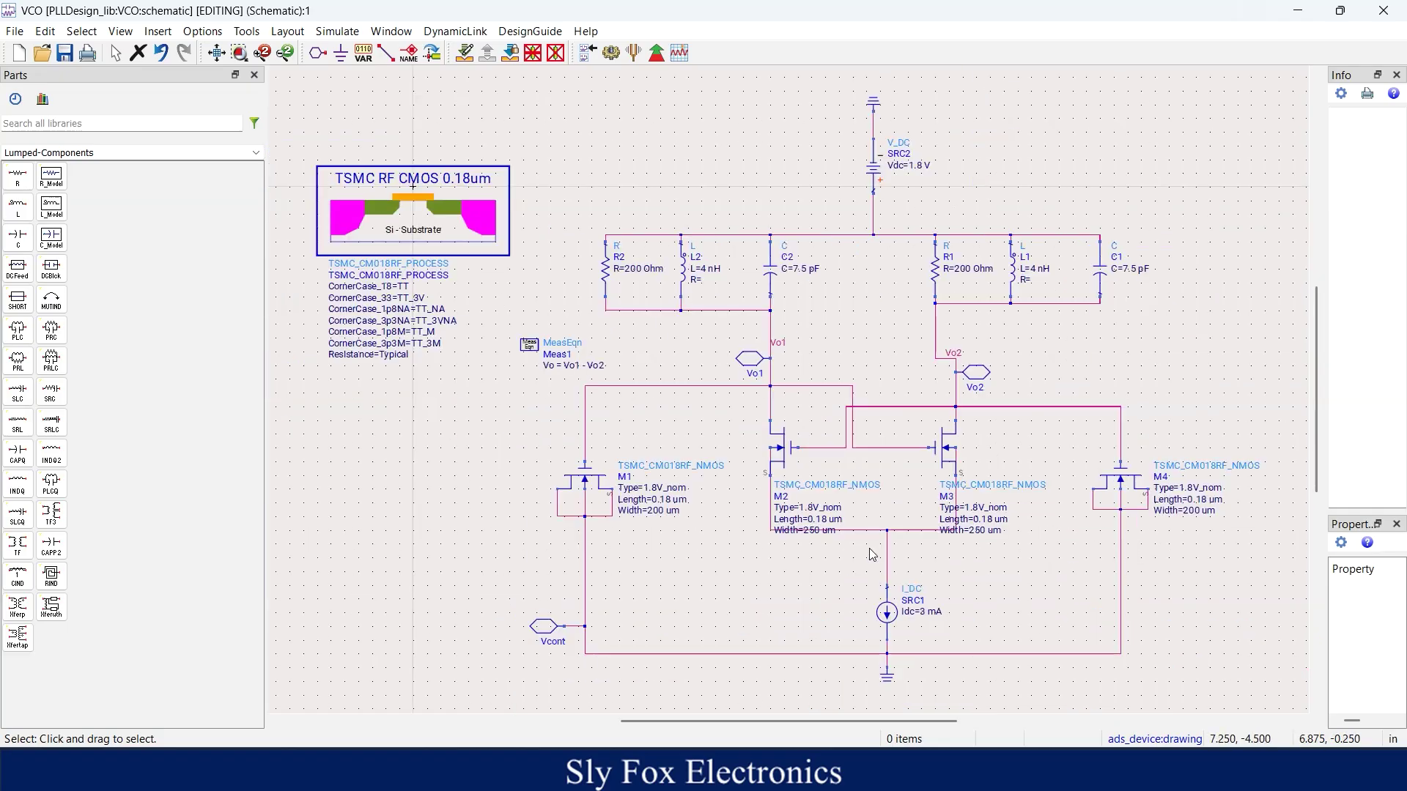
pyautogui.scroll(1, 765, 302)
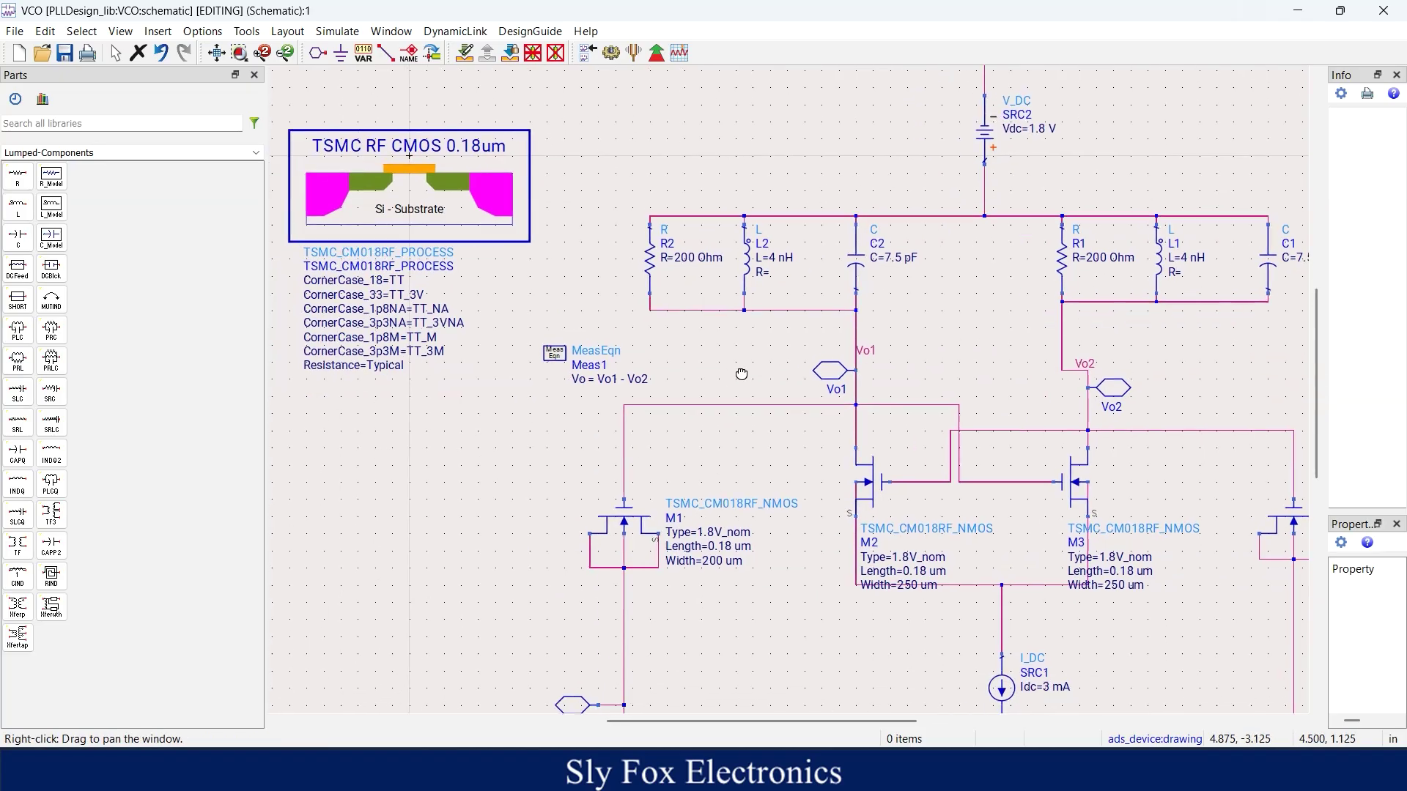
pyautogui.moveTo(741, 375); pyautogui.dragTo(762, 317)
pyautogui.scroll(1, 762, 316)
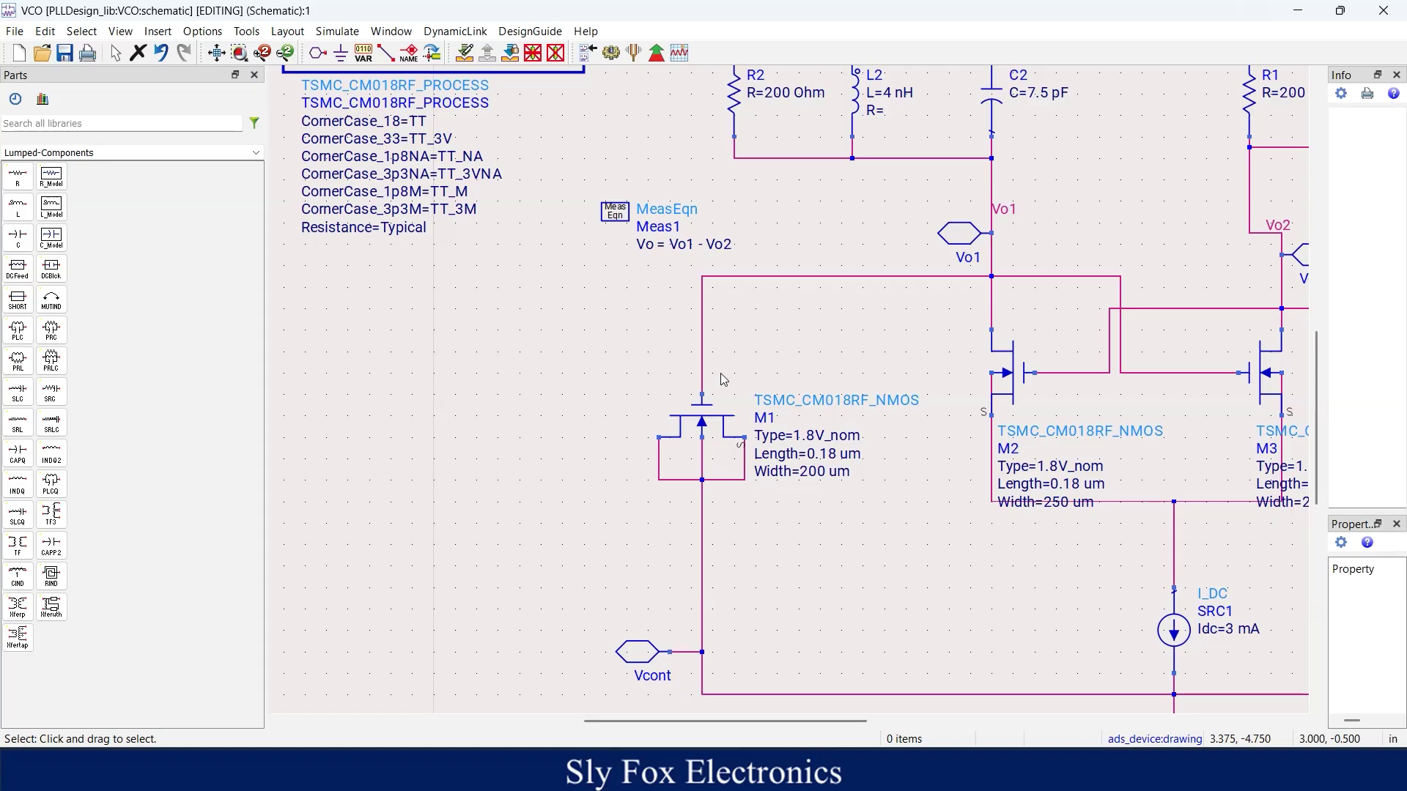
pyautogui.moveTo(777, 366); pyautogui.dragTo(732, 416)
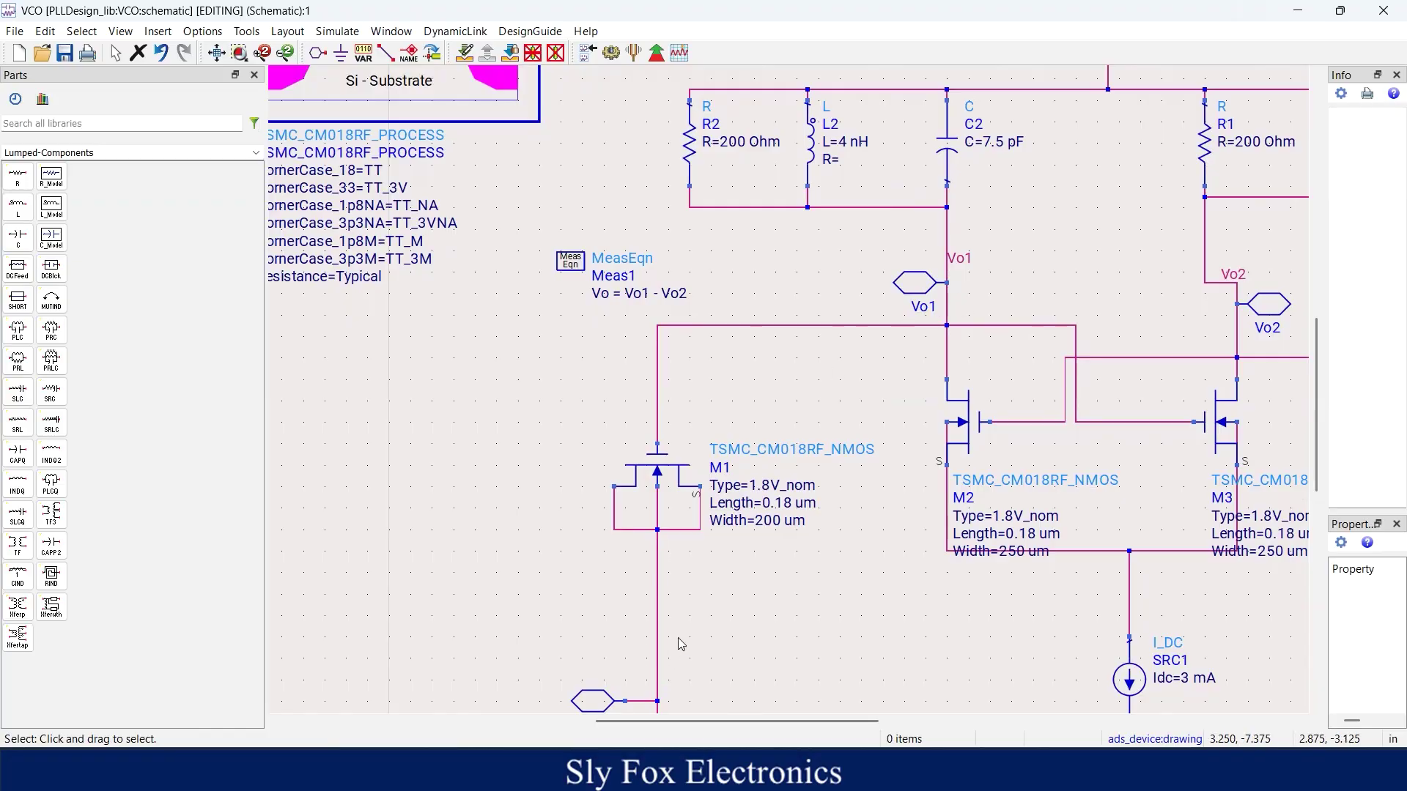
pyautogui.moveTo(682, 643); pyautogui.dragTo(717, 568)
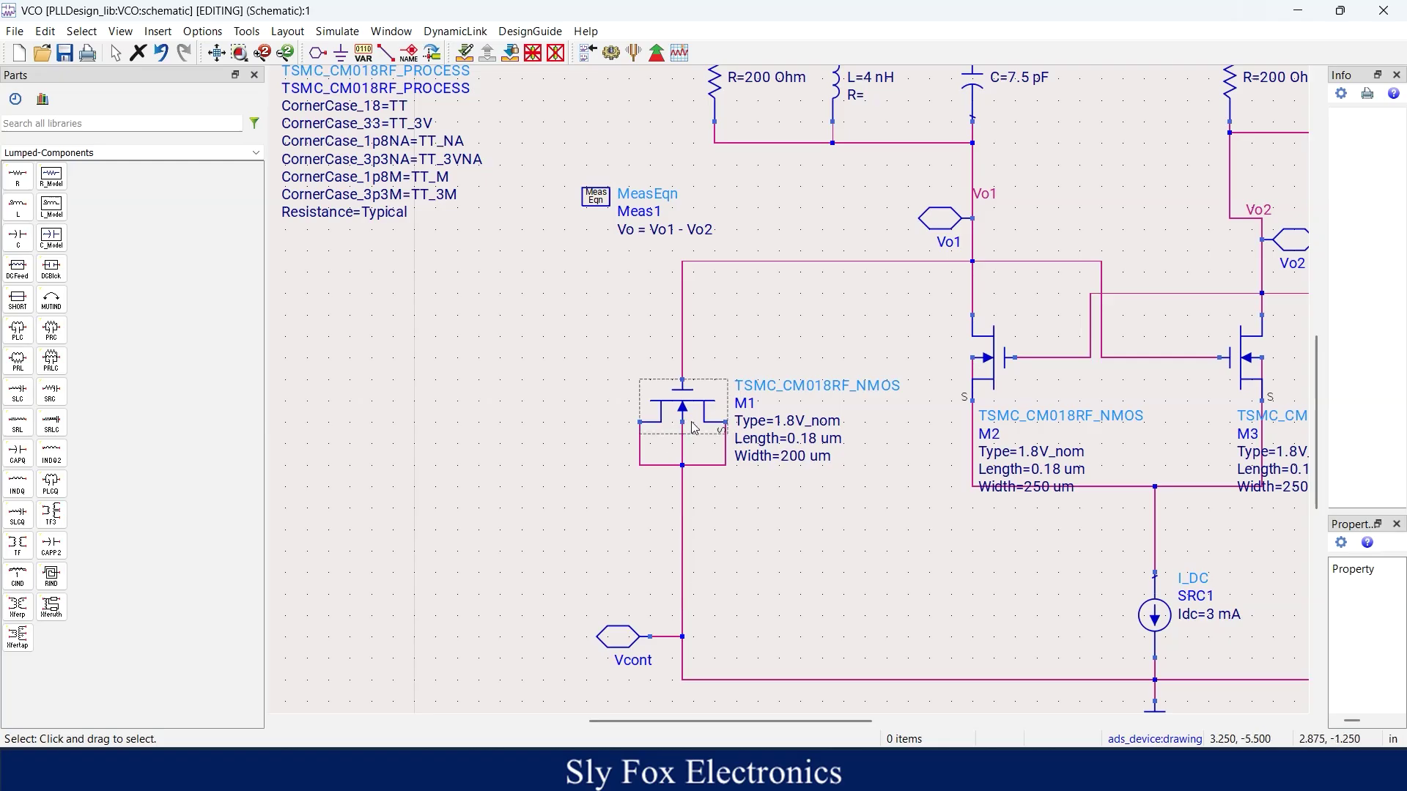
pyautogui.press('f')
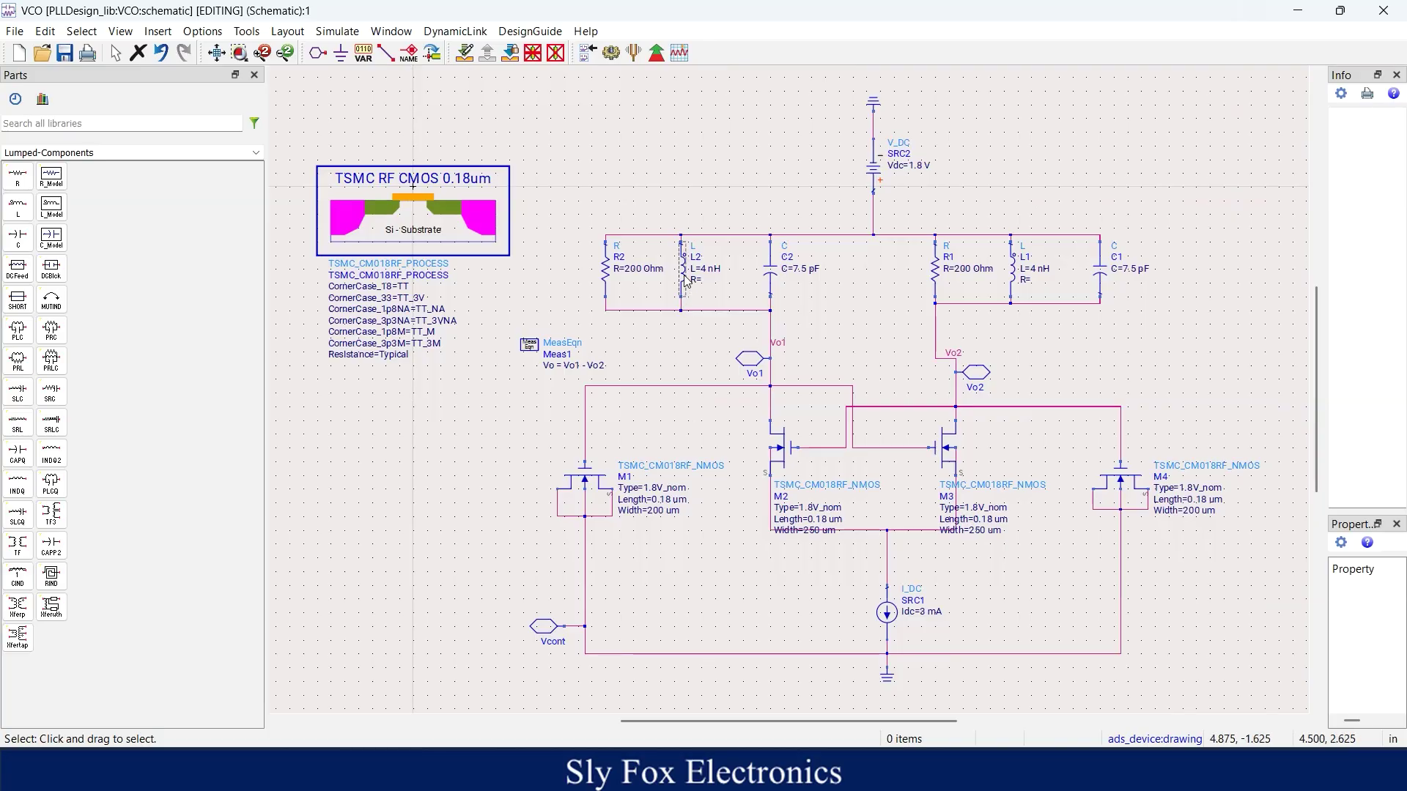
pyautogui.scroll(-1, 770, 330)
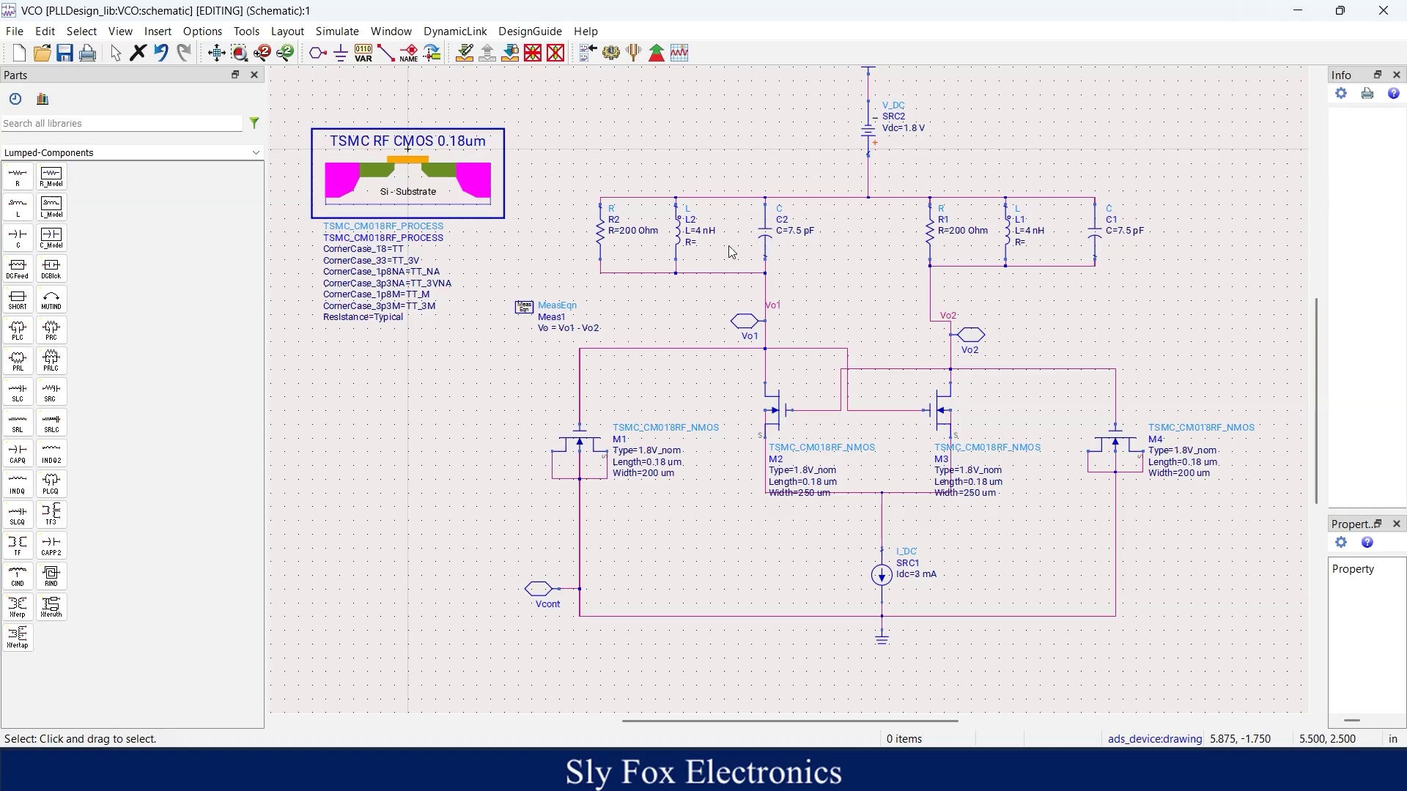
pyautogui.moveTo(843, 262); pyautogui.dragTo(762, 389)
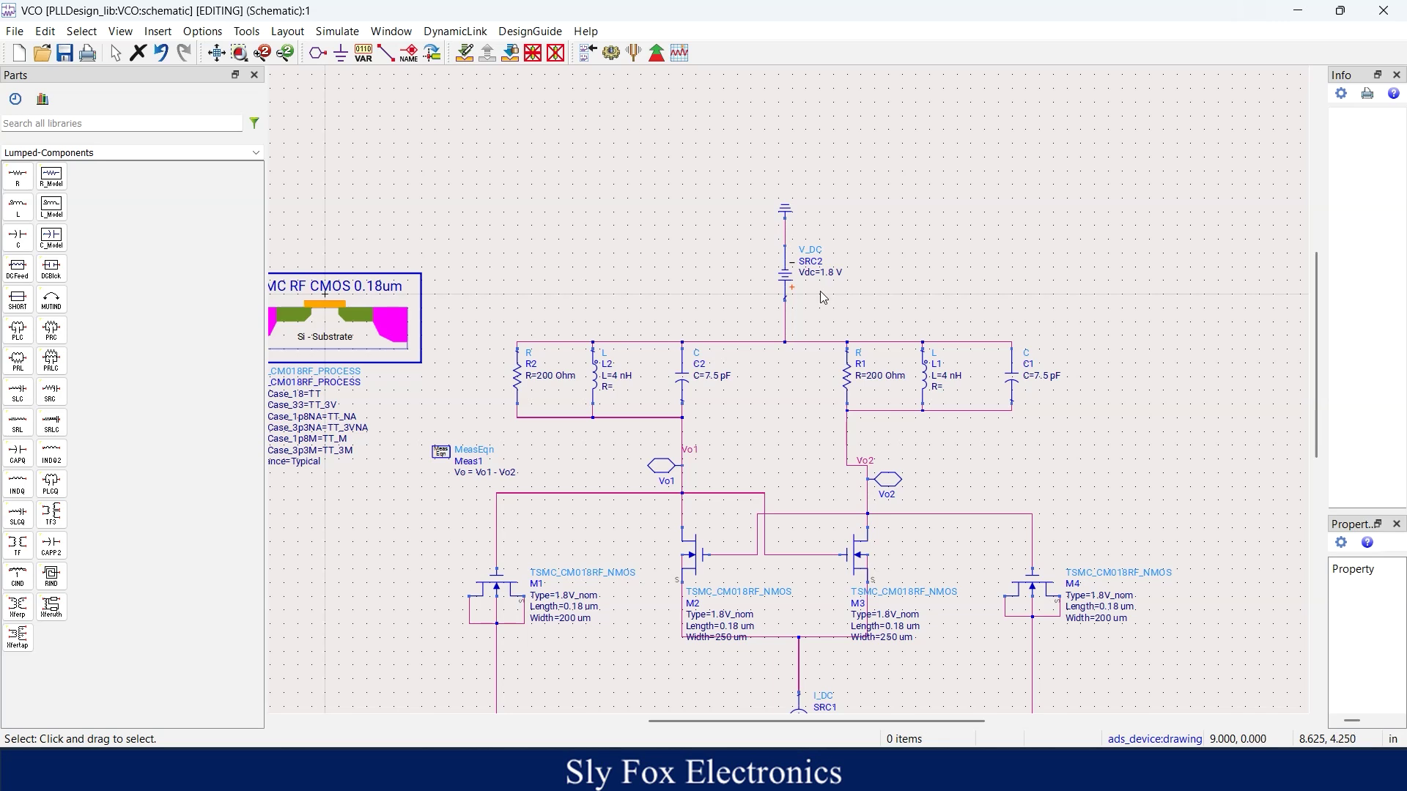
pyautogui.moveTo(821, 291); pyautogui.dragTo(833, 168)
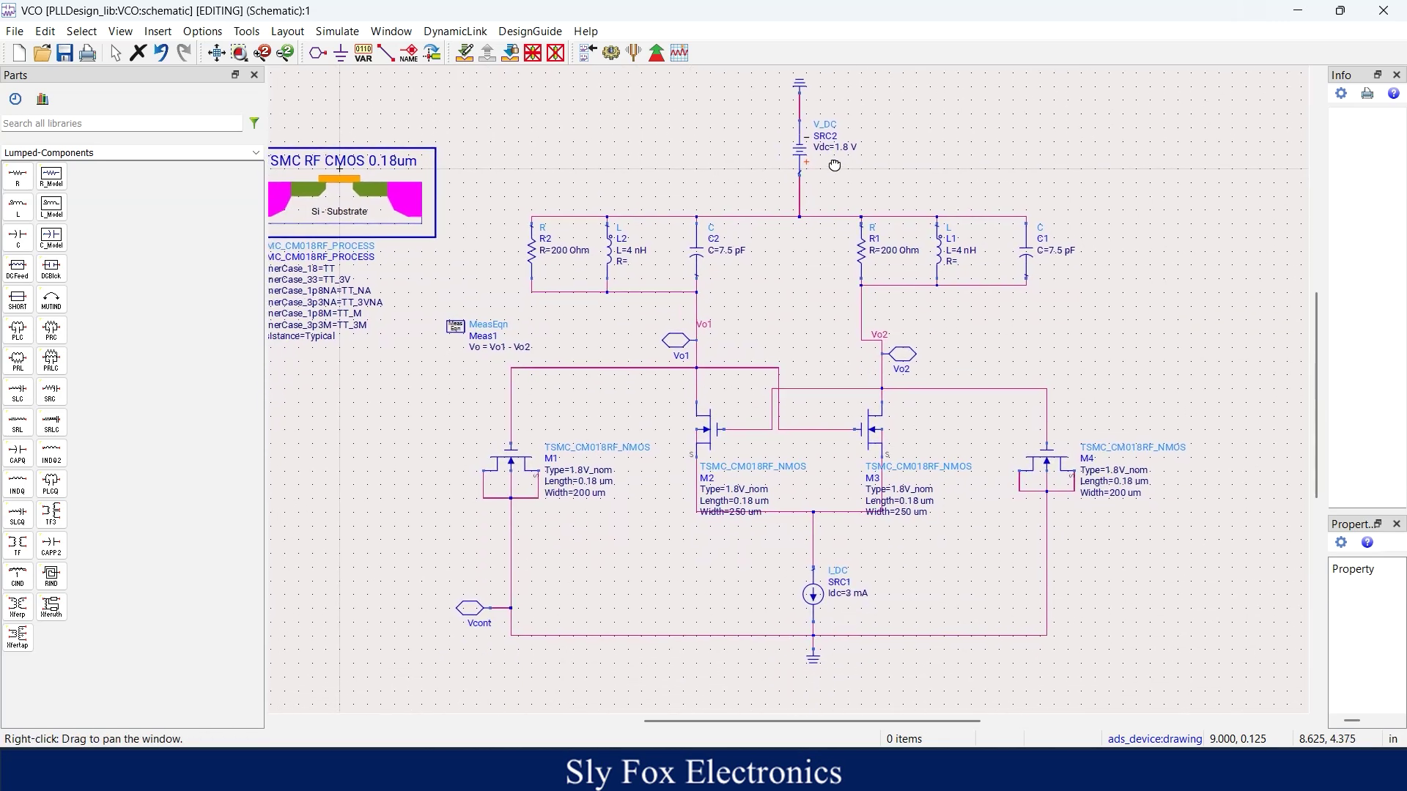
pyautogui.moveTo(775, 291); pyautogui.dragTo(792, 300)
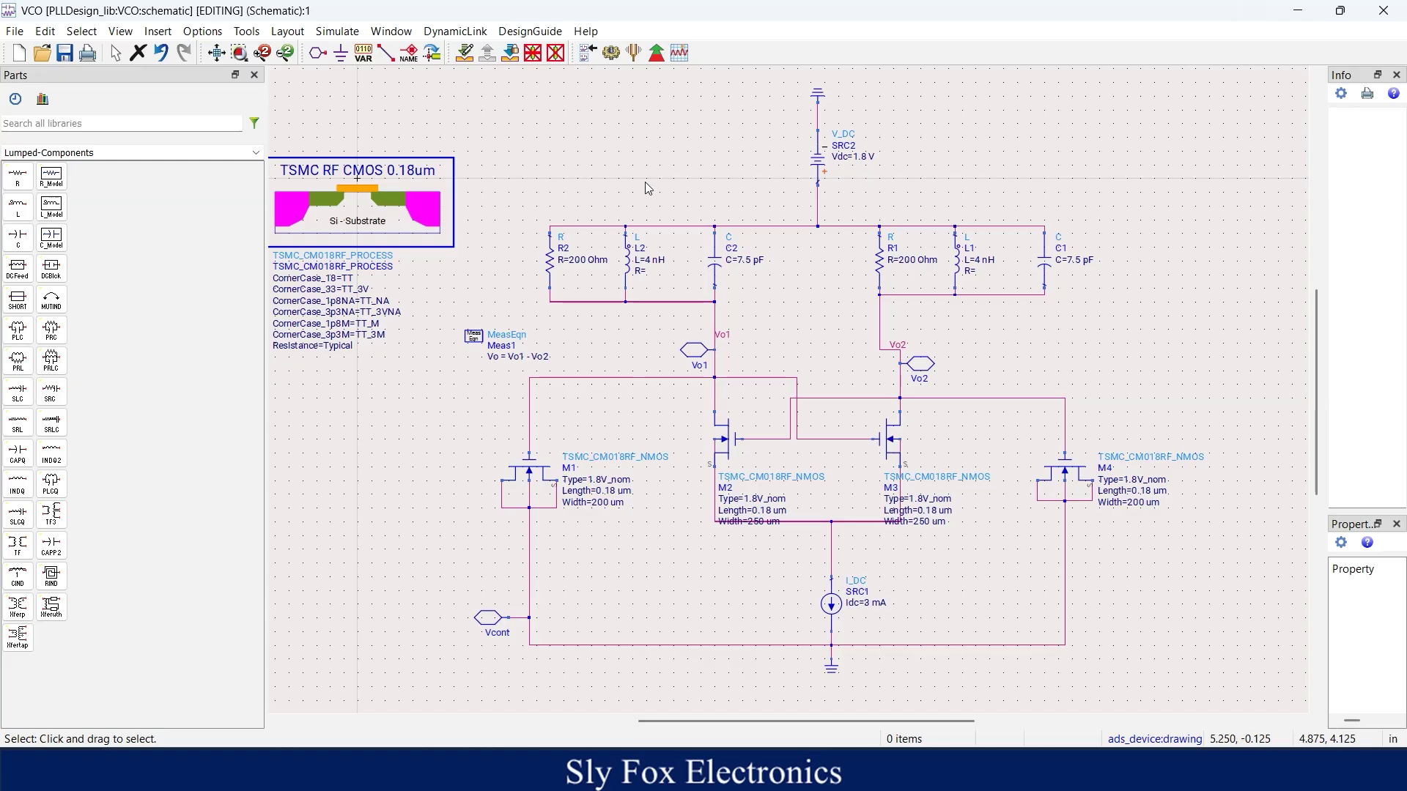
pyautogui.moveTo(649, 180); pyautogui.dragTo(775, 210)
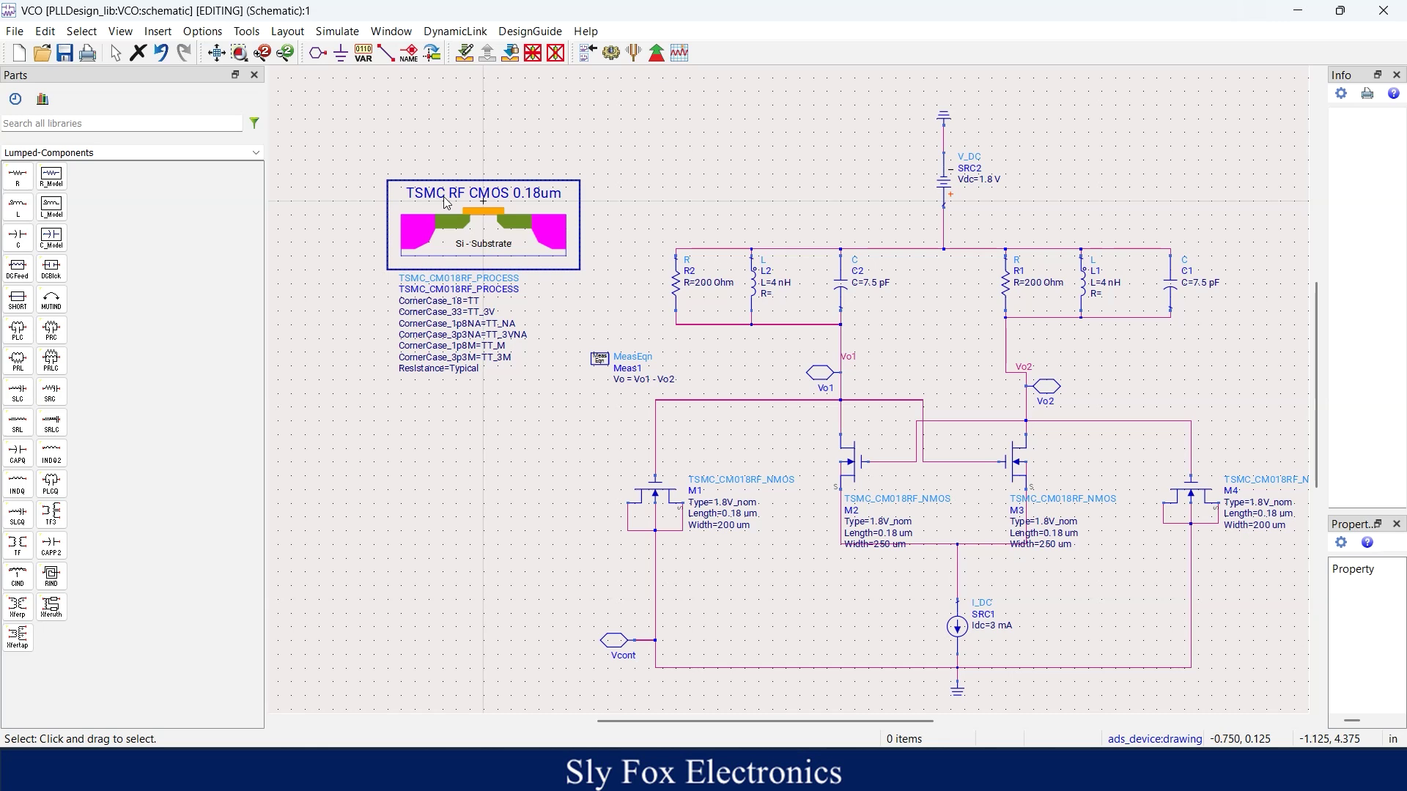
# Inspect the TSMC process block and the tank circuit, then fit the whole schematic in view
pyautogui.click(519, 244)
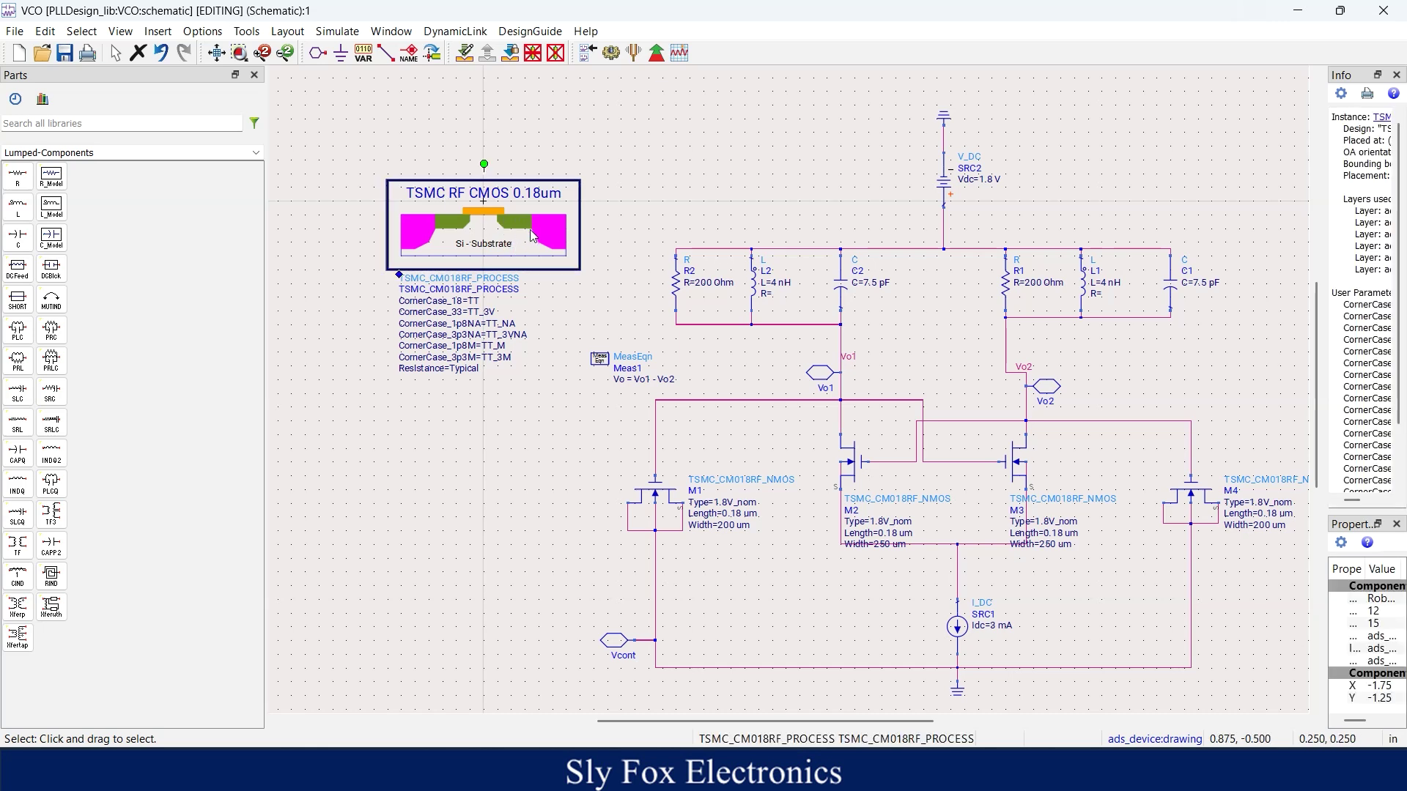
pyautogui.click(557, 288)
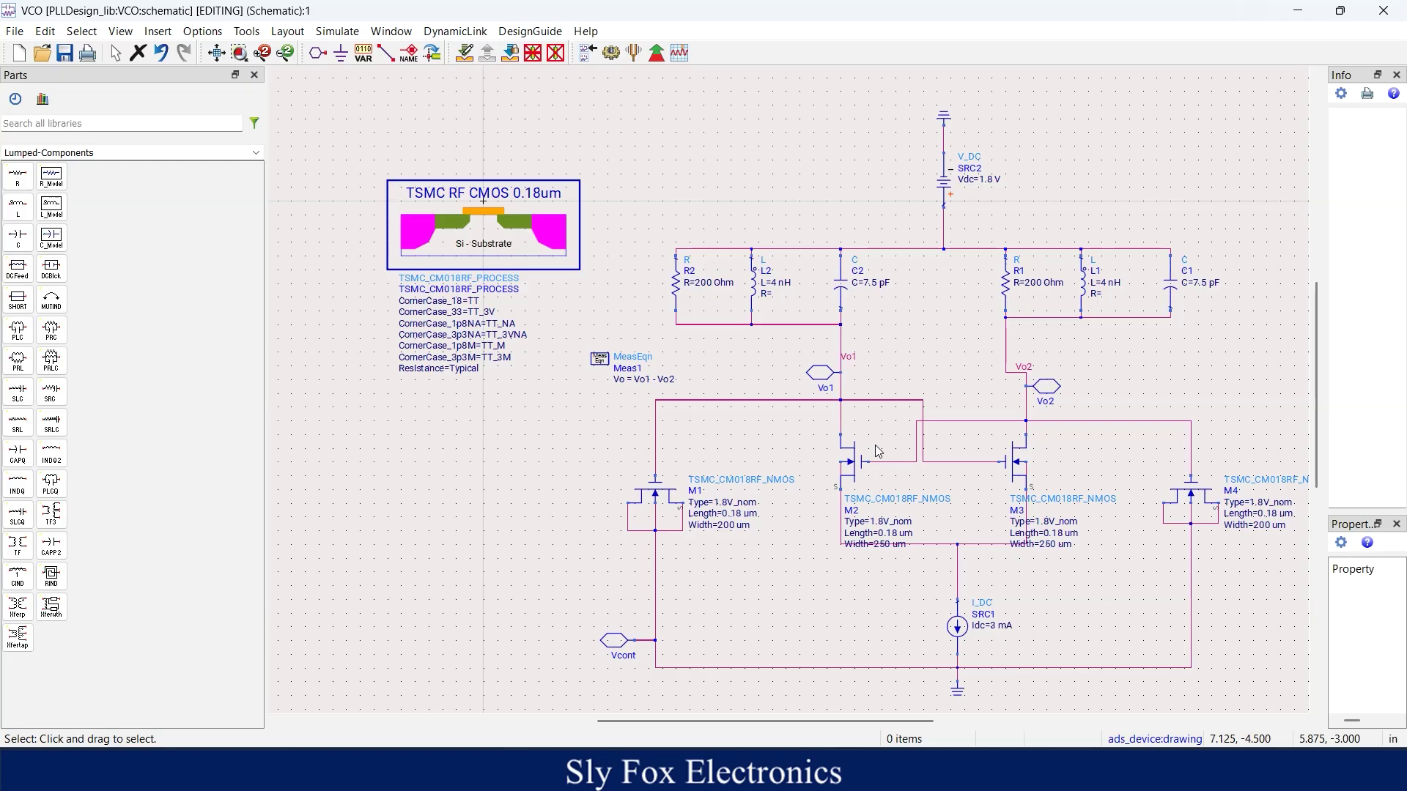
pyautogui.moveTo(879, 451); pyautogui.dragTo(846, 410)
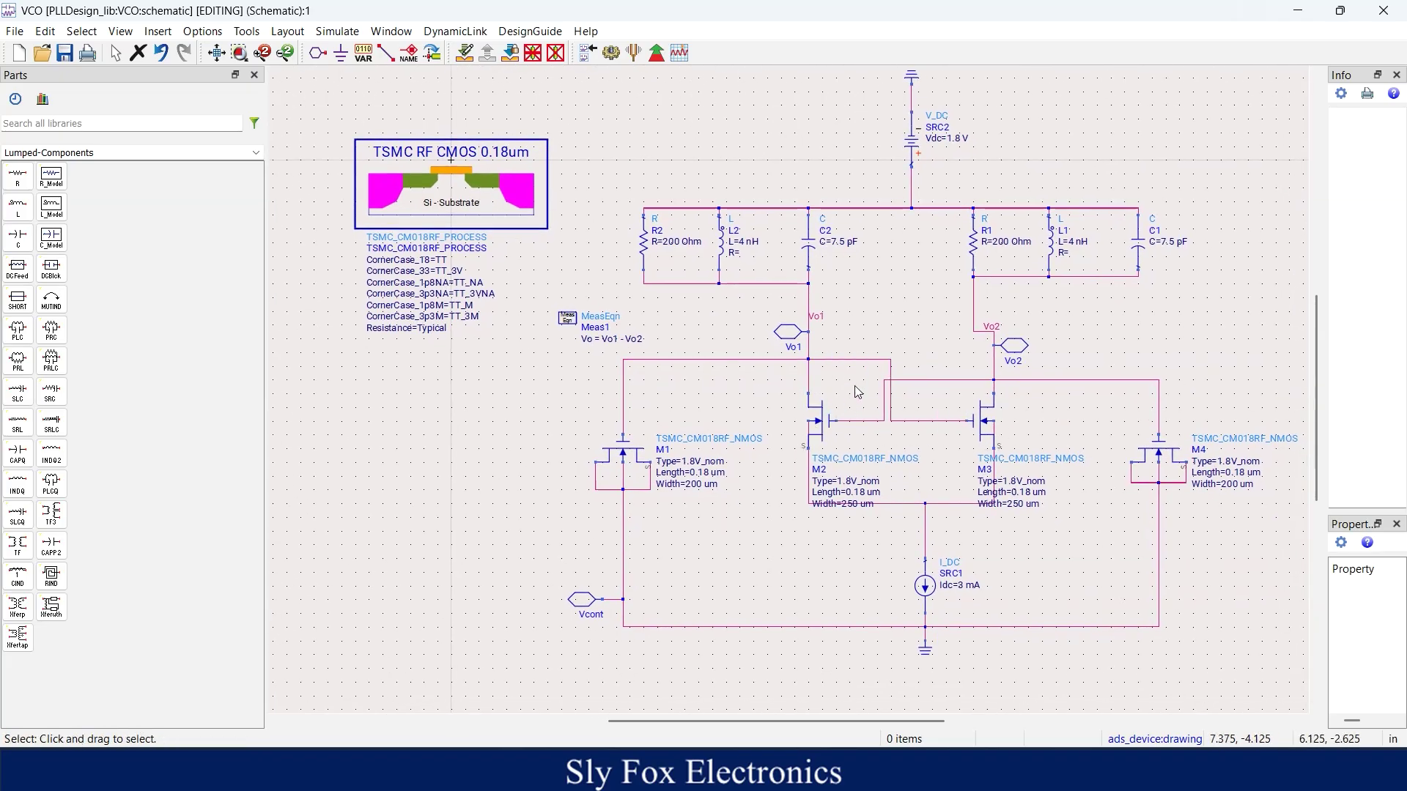
pyautogui.click(491, 194)
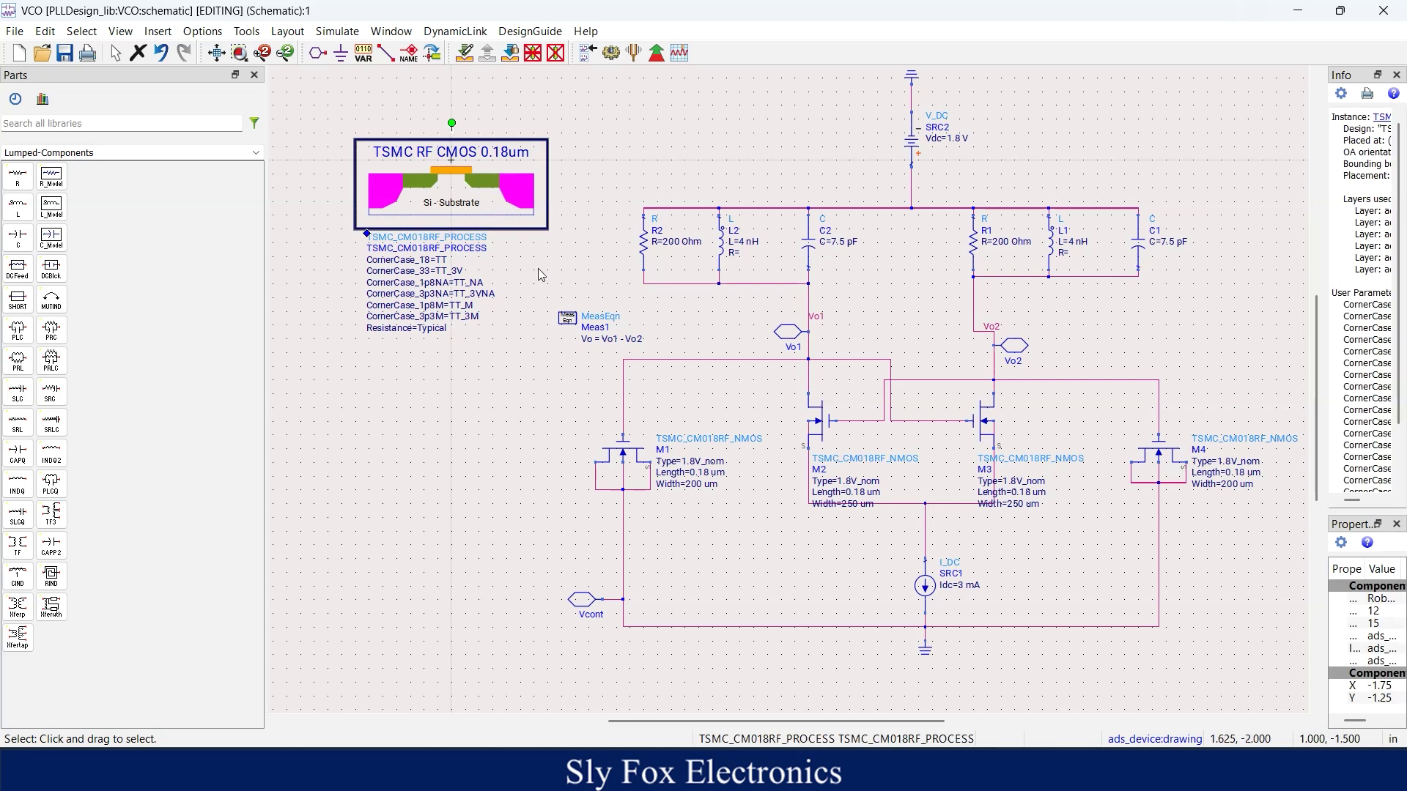
pyautogui.click(552, 296)
pyautogui.scroll(1, 555, 301)
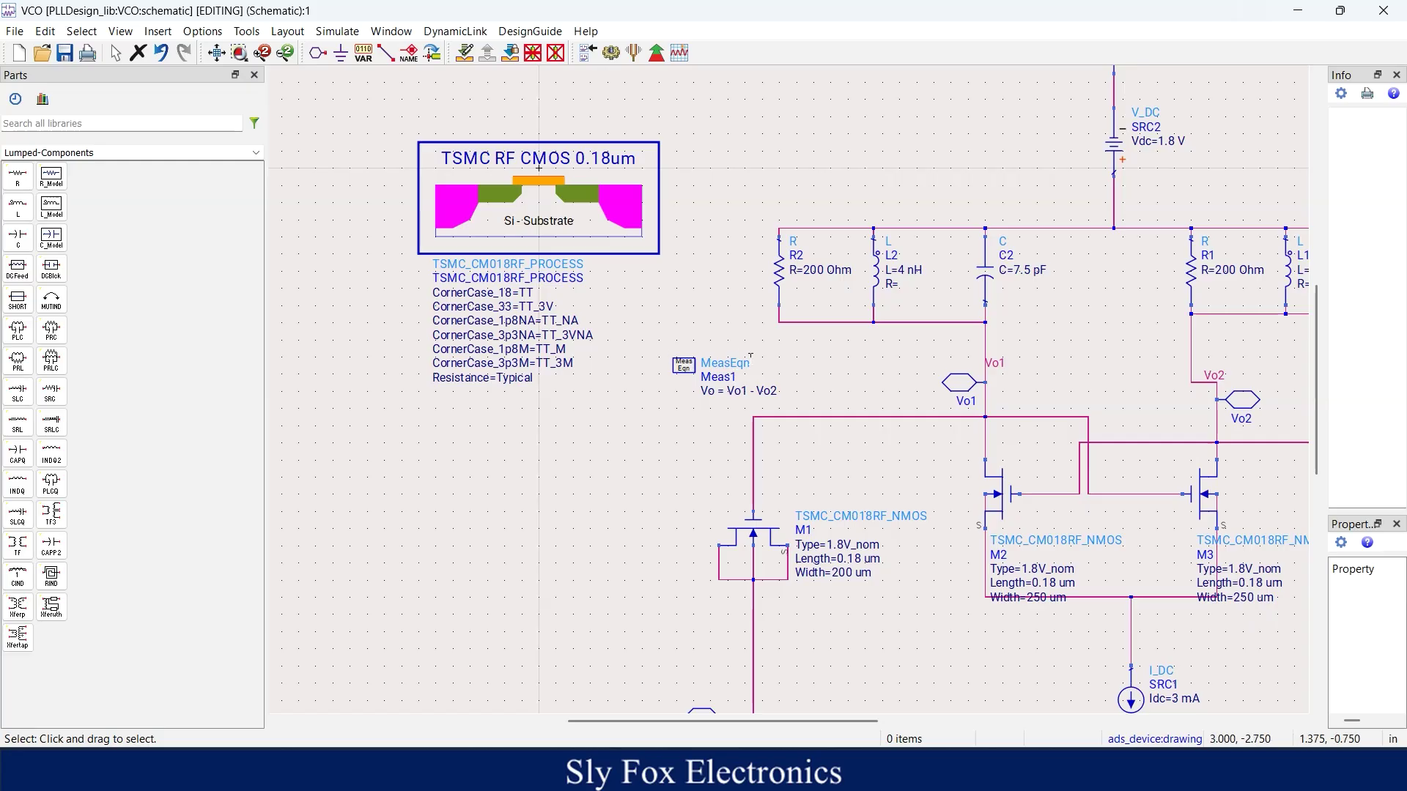
pyautogui.moveTo(756, 351); pyautogui.dragTo(696, 293)
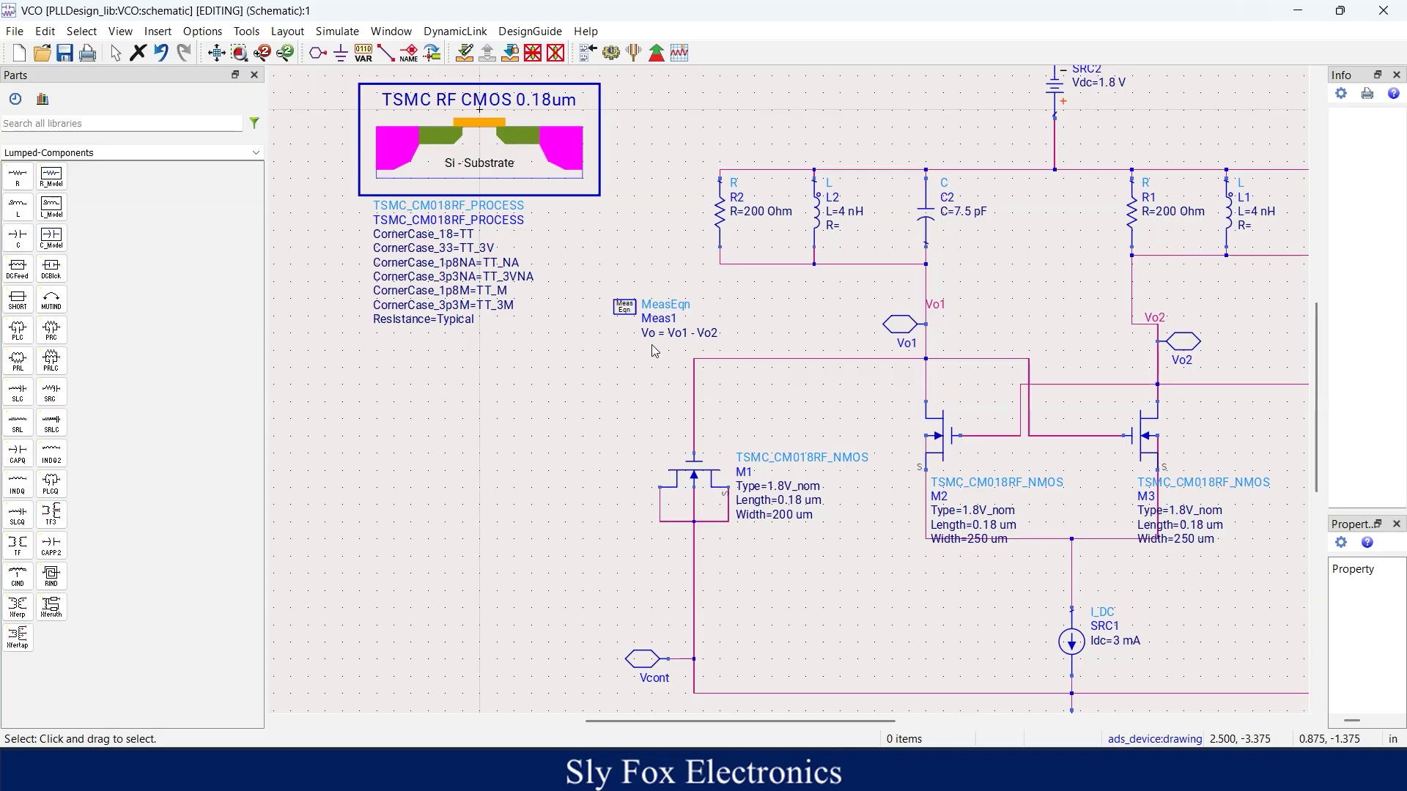
pyautogui.moveTo(655, 351); pyautogui.dragTo(581, 342)
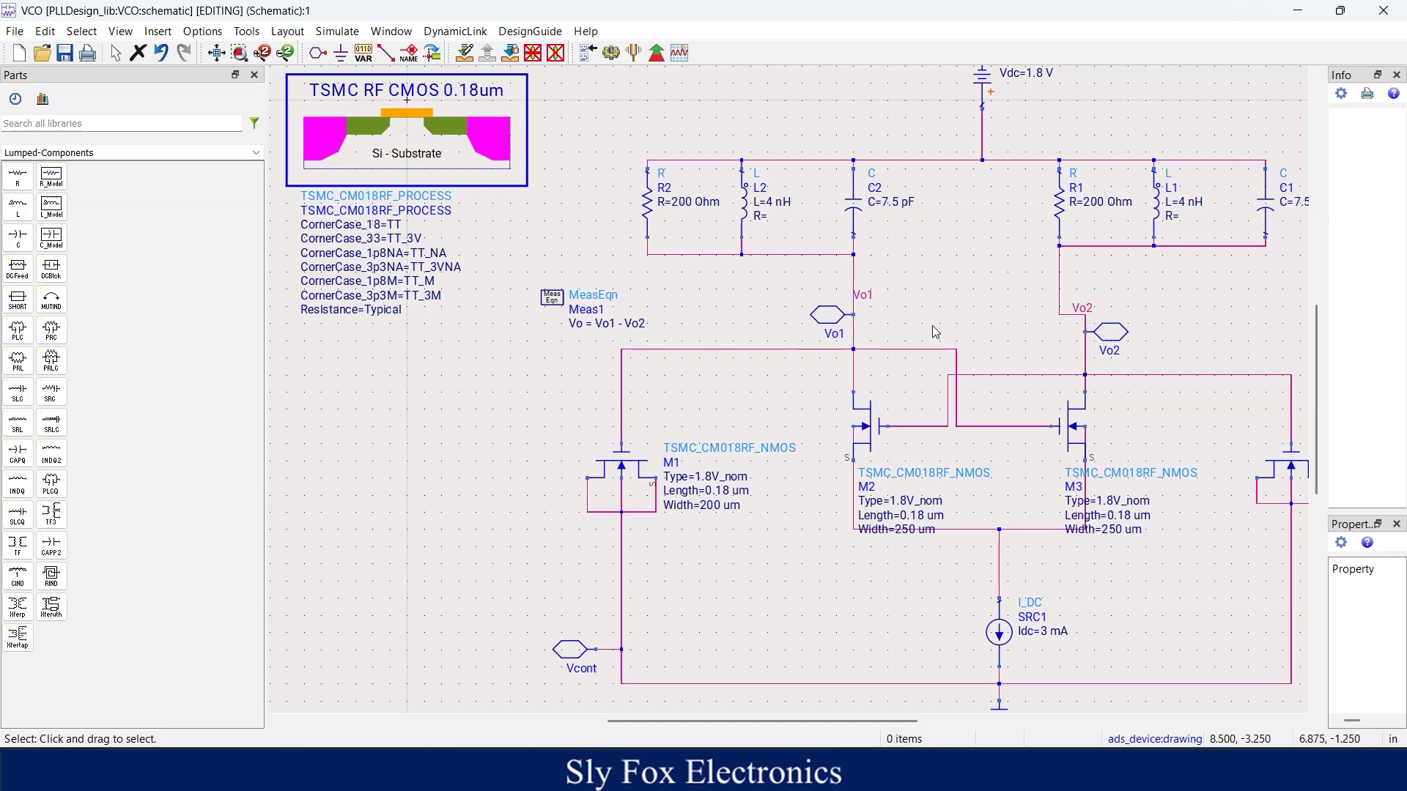
pyautogui.moveTo(885, 324); pyautogui.dragTo(820, 288)
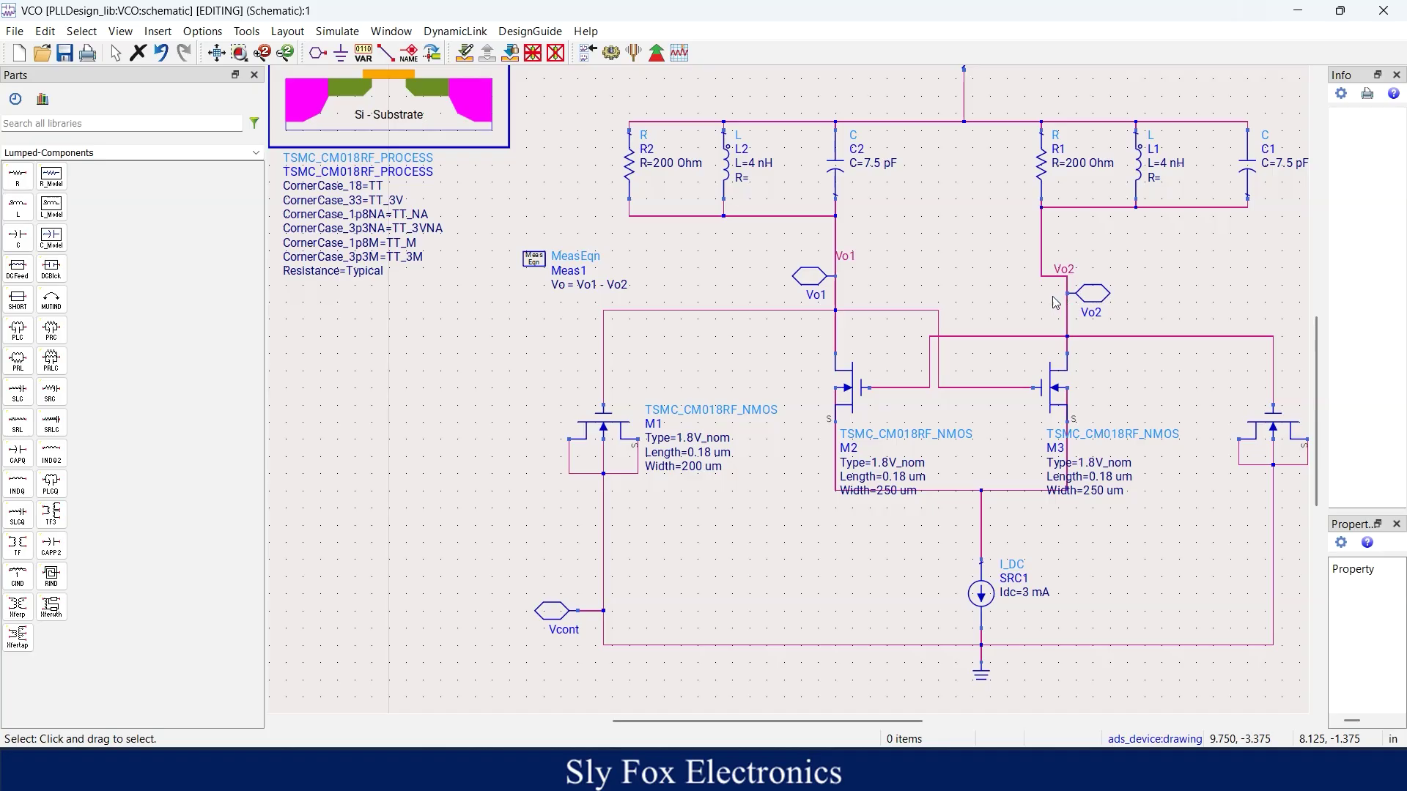
pyautogui.press('f')
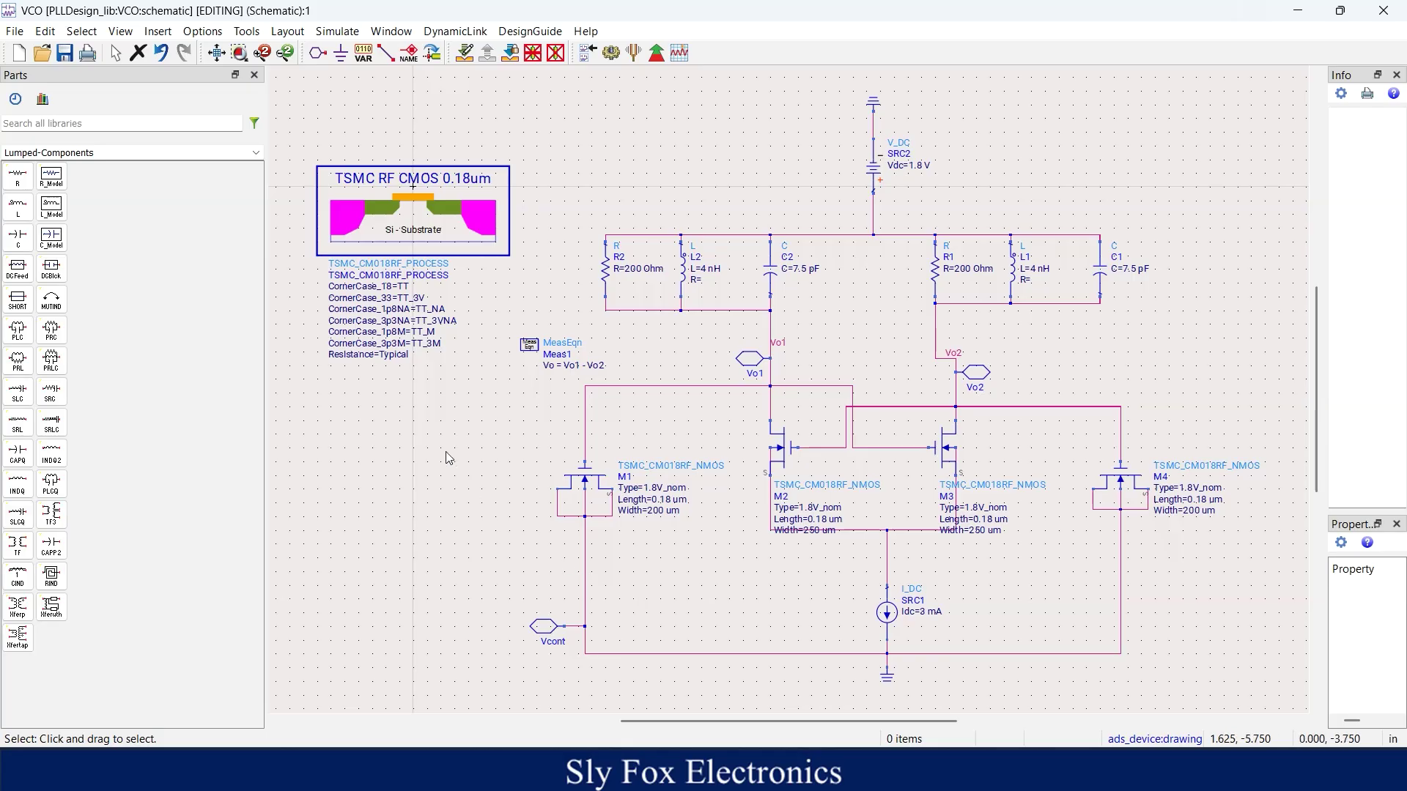
# Place a Harmonic Balance controller HB1 from the Simulation-HB palette and open its settings
pyautogui.click(255, 152)
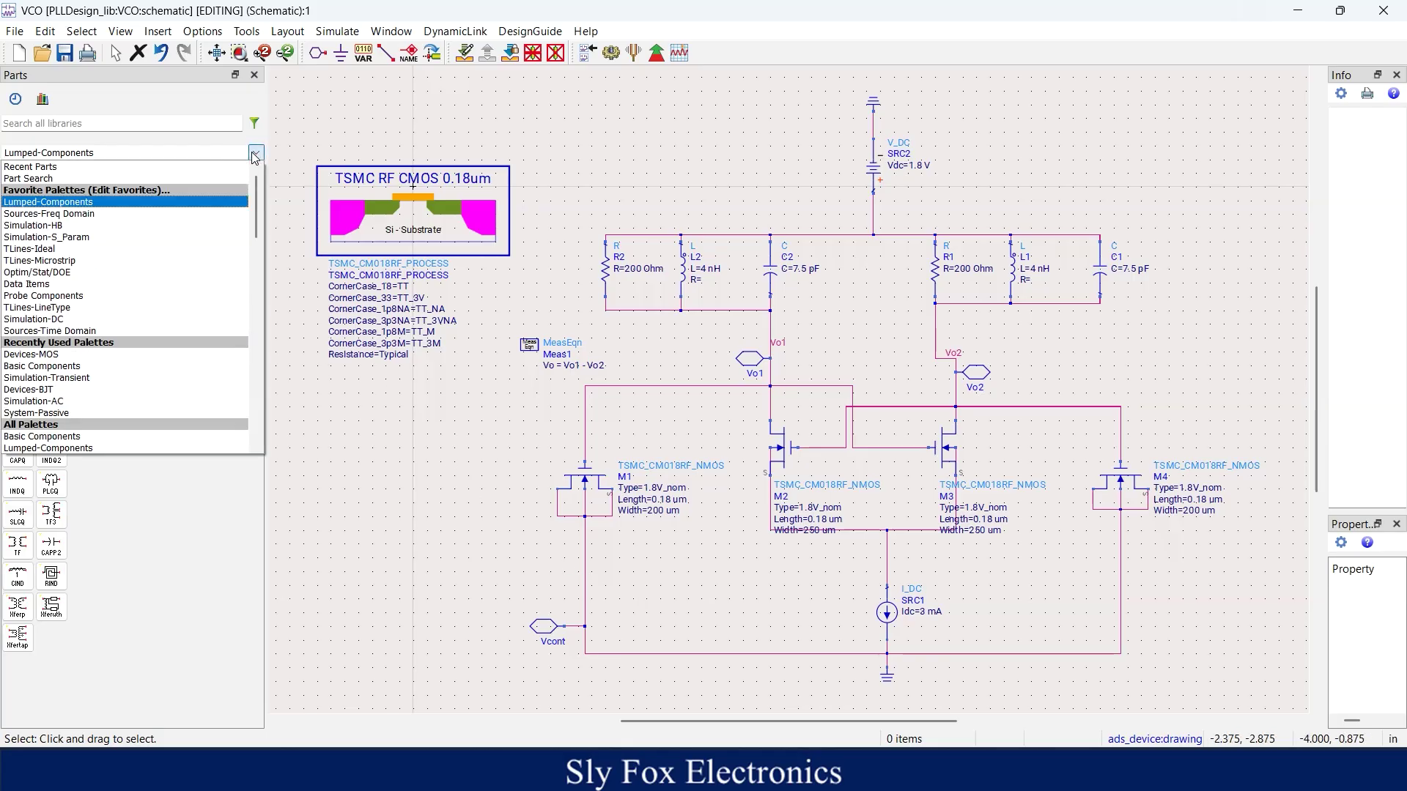
pyautogui.click(73, 226)
pyautogui.click(18, 174)
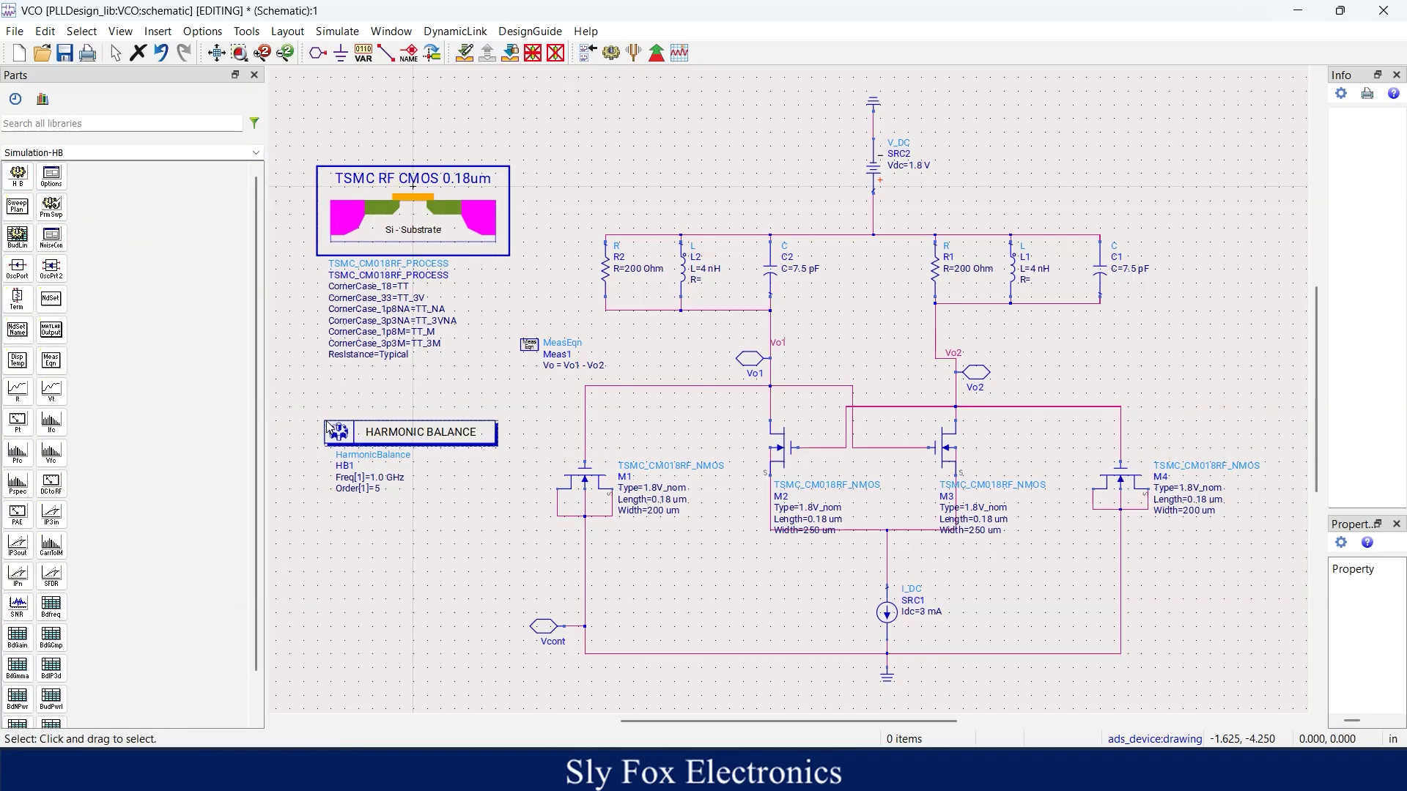
pyautogui.doubleClick(379, 438)
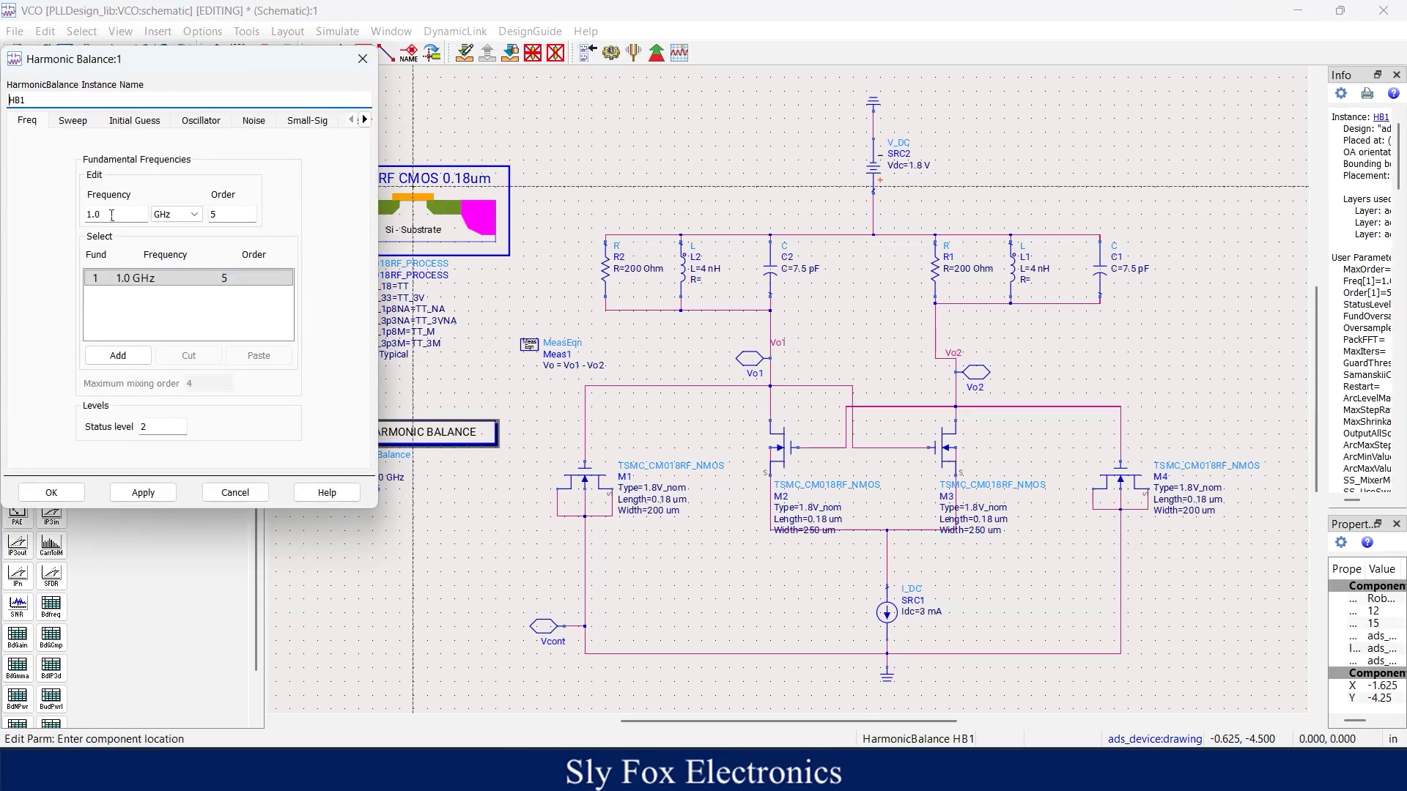
# Change HB1's fundamental frequency from 1.0 GHz to 850 MHz and apply it
pyautogui.moveTo(111, 213); pyautogui.dragTo(82, 215)
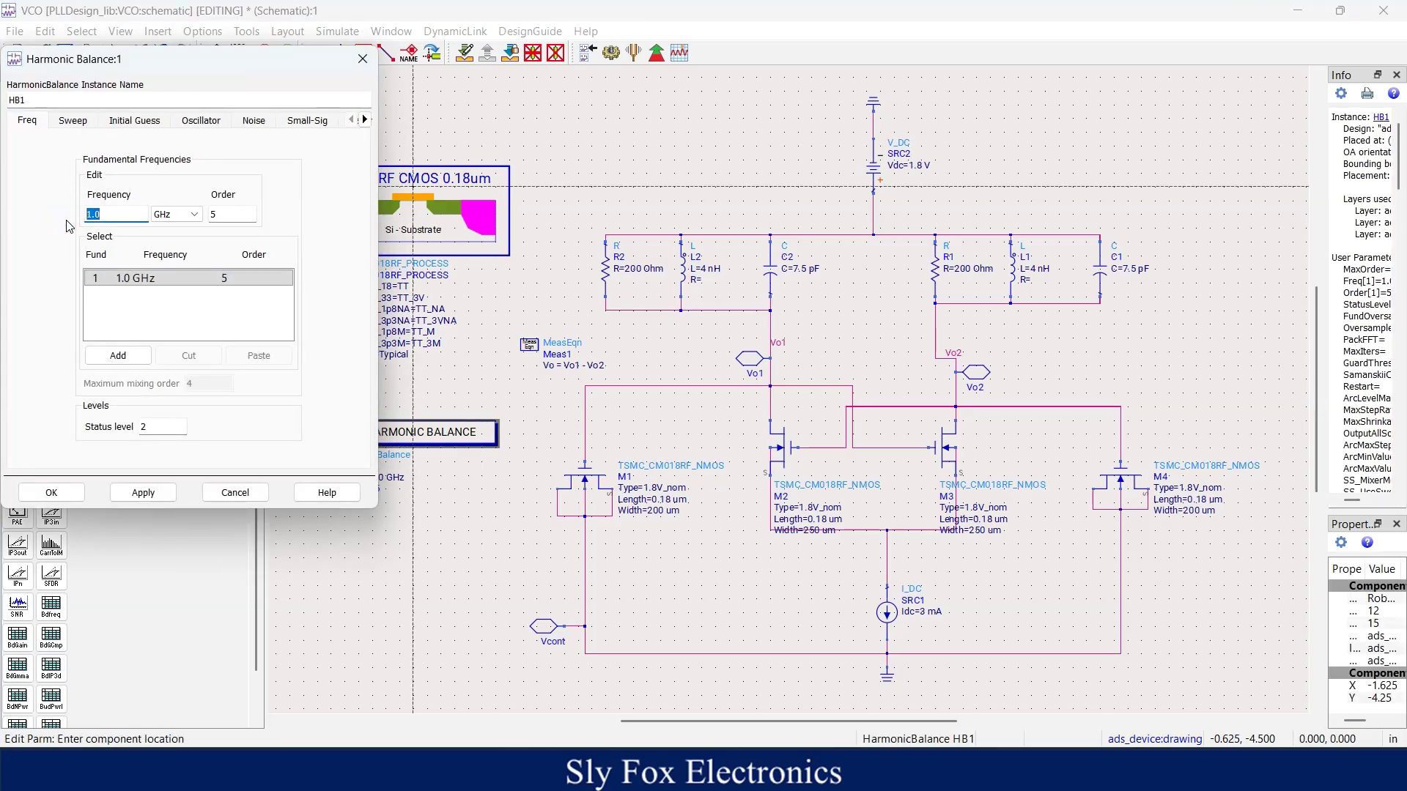
pyautogui.write('850')
pyautogui.click(175, 213)
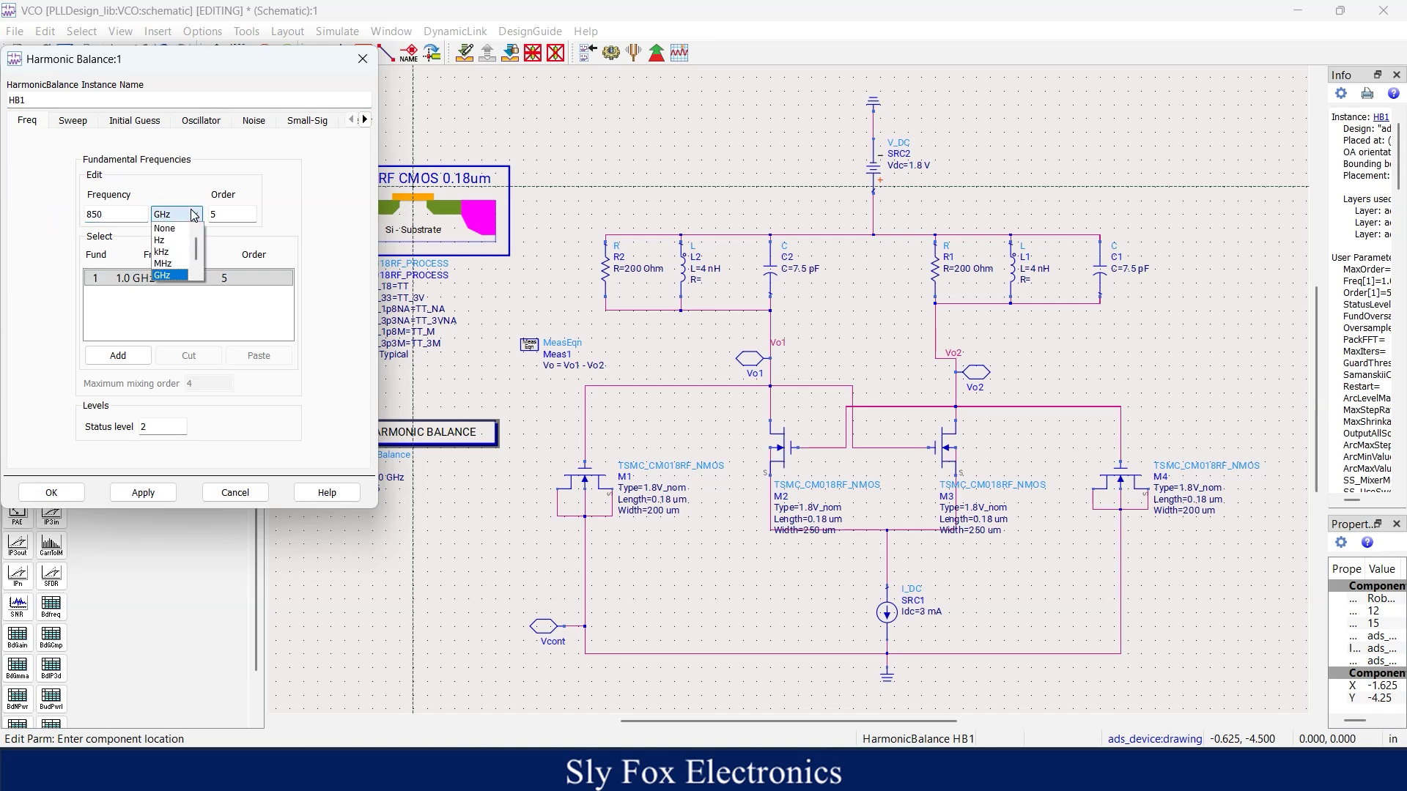
pyautogui.click(163, 263)
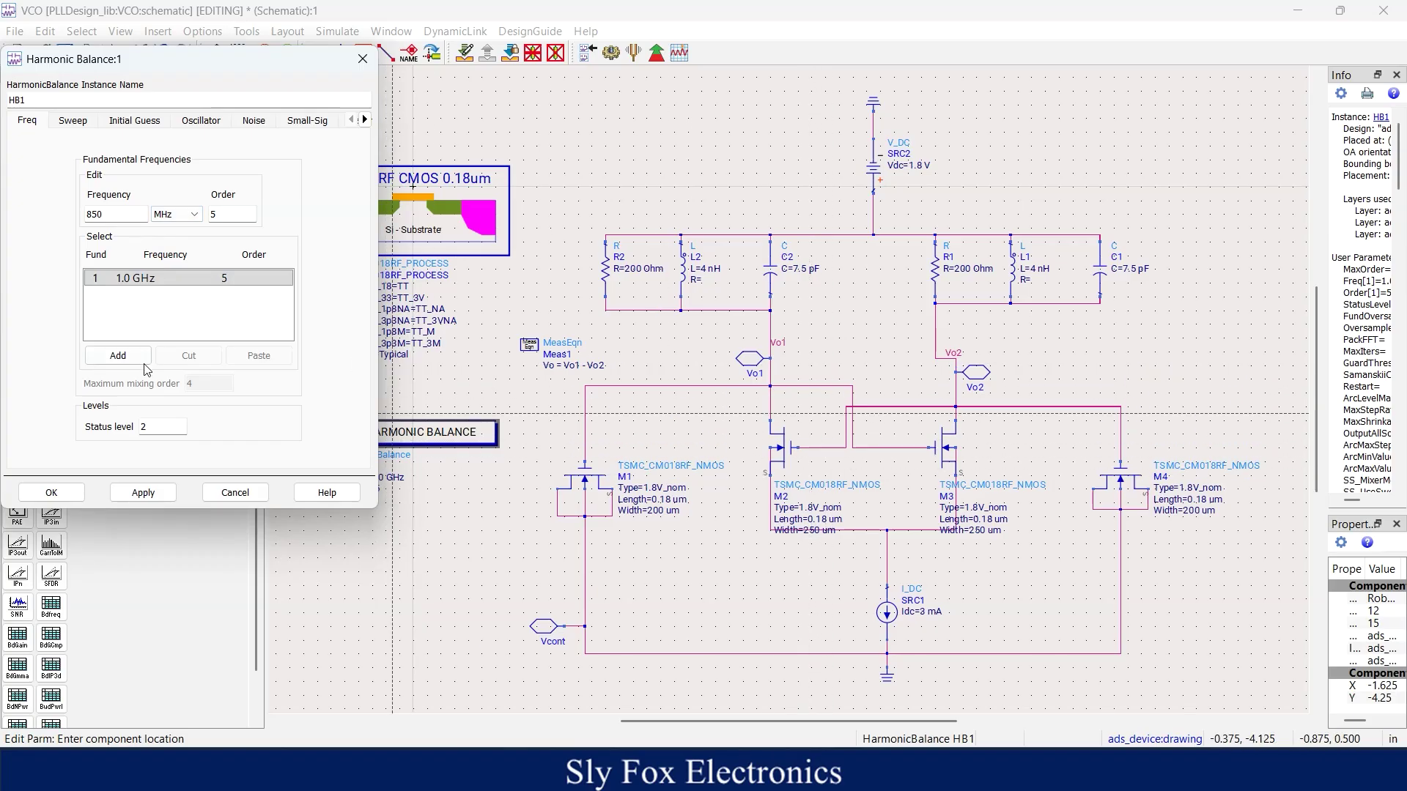
pyautogui.click(164, 492)
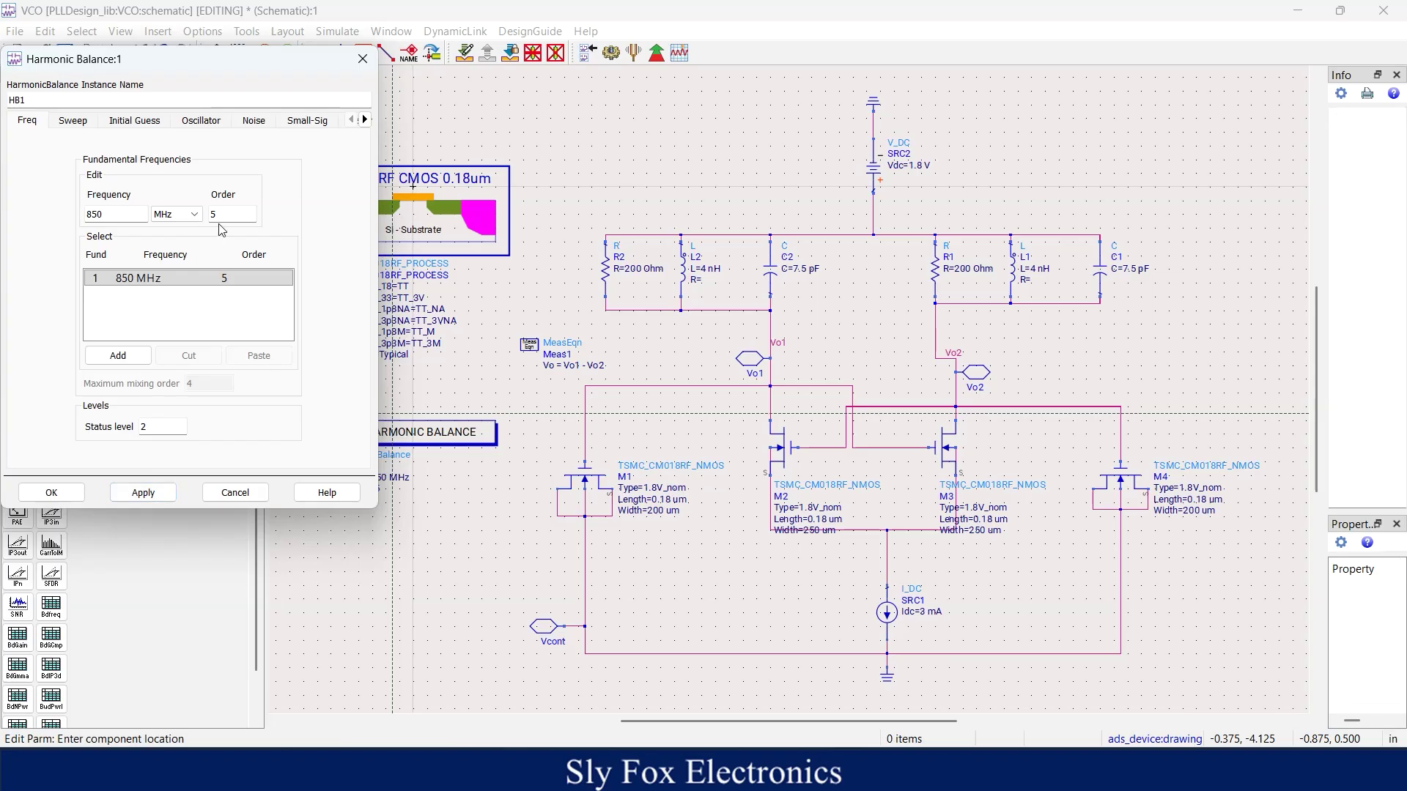
# Enable oscillator analysis with Node Plus Vo1 and Node Minus Vo2, then apply and close
pyautogui.click(223, 122)
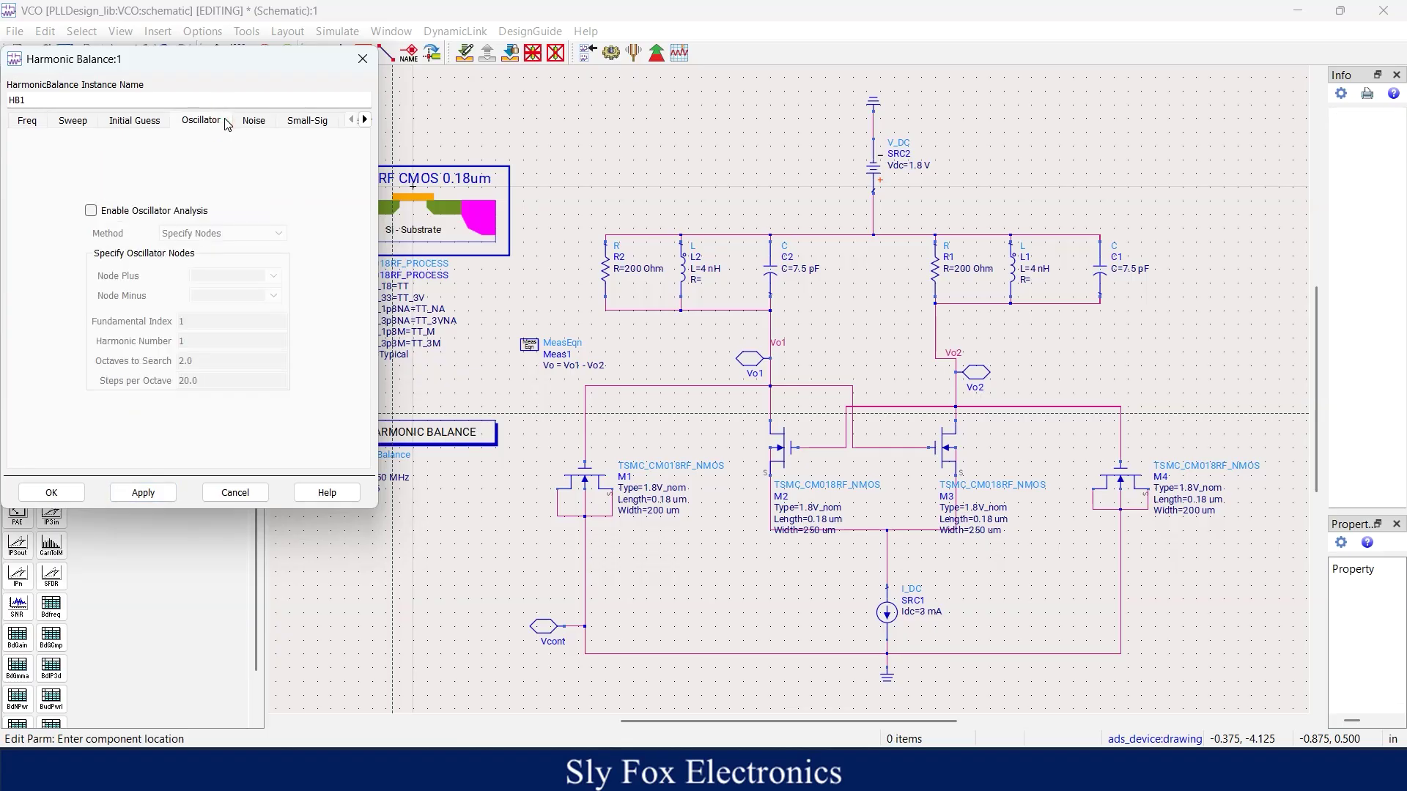
pyautogui.click(91, 211)
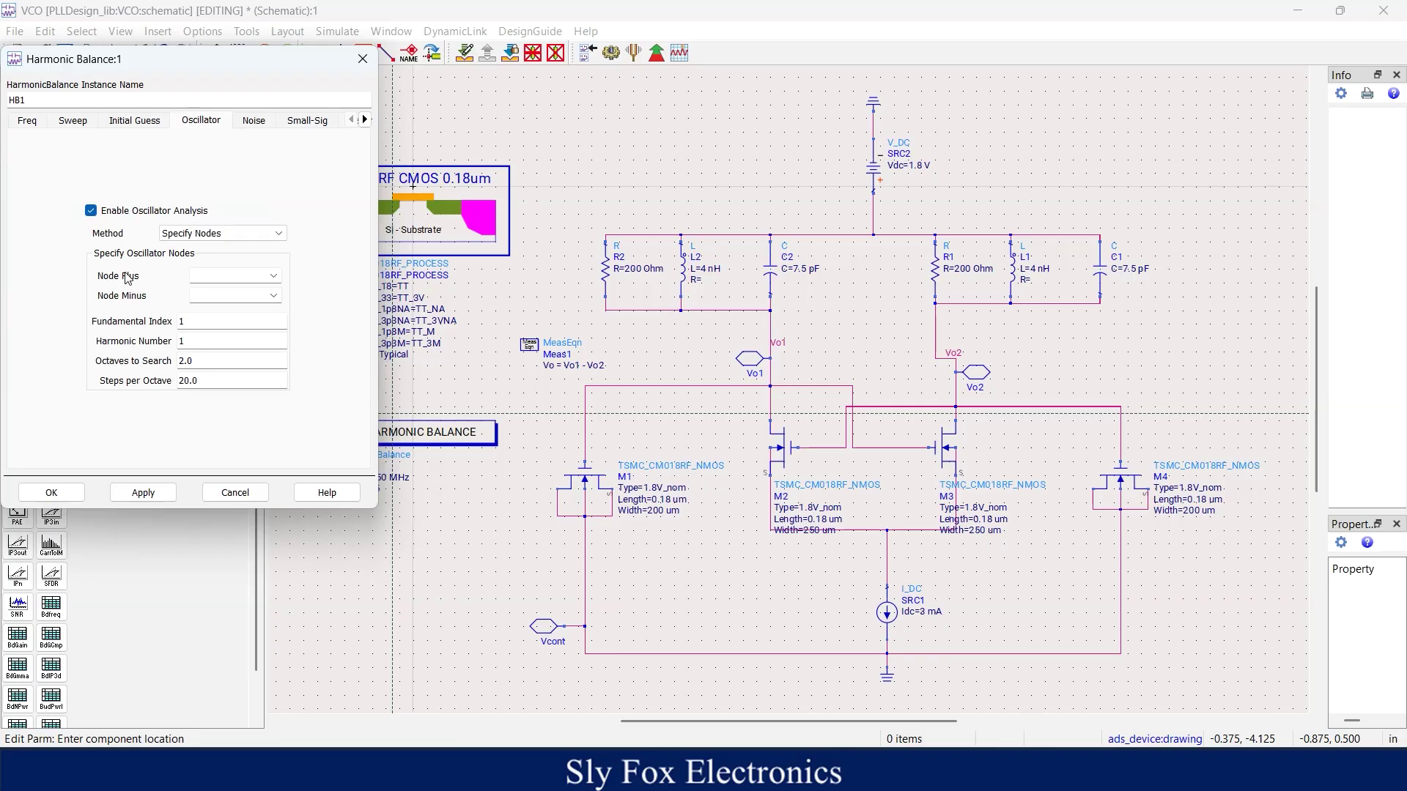
pyautogui.click(275, 278)
pyautogui.click(208, 290)
pyautogui.click(274, 298)
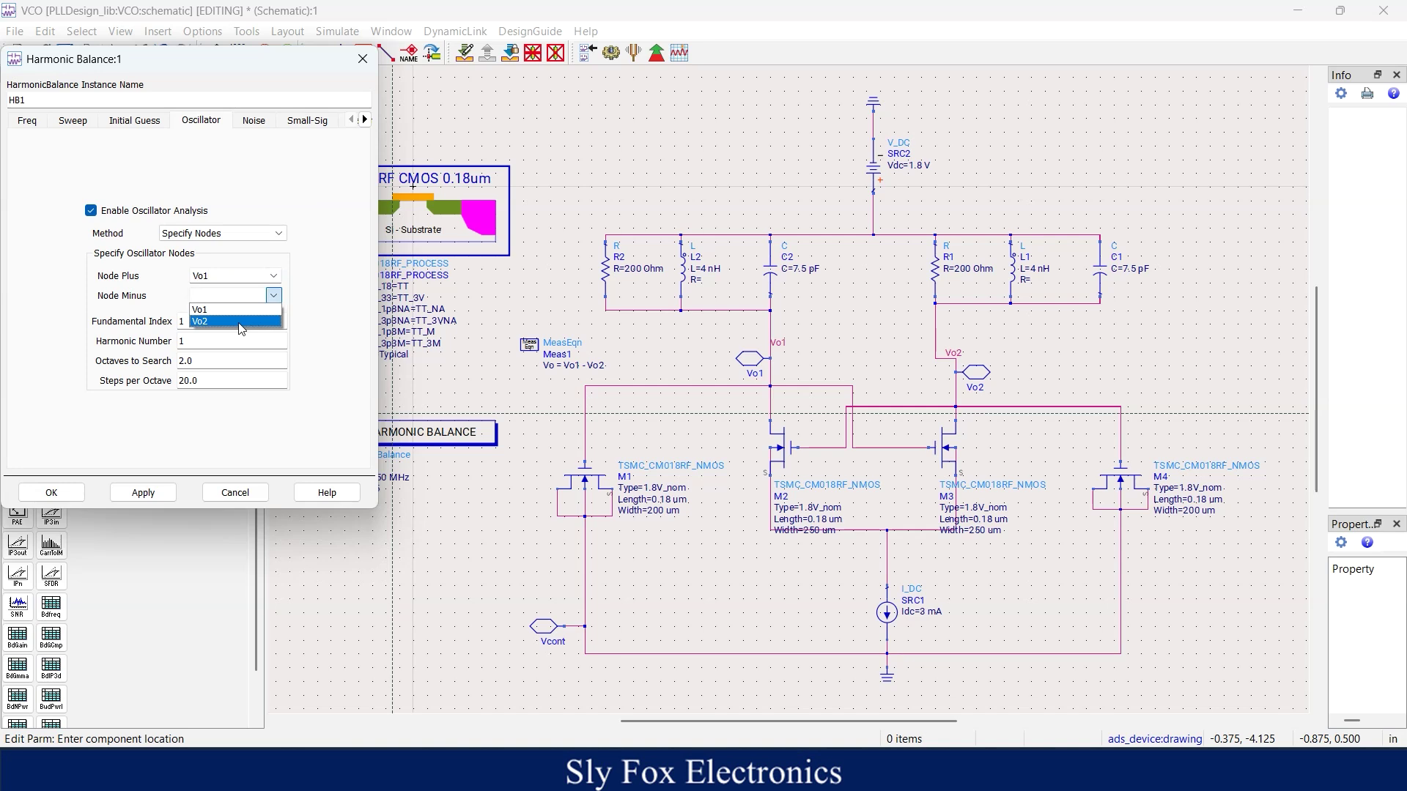
pyautogui.click(241, 322)
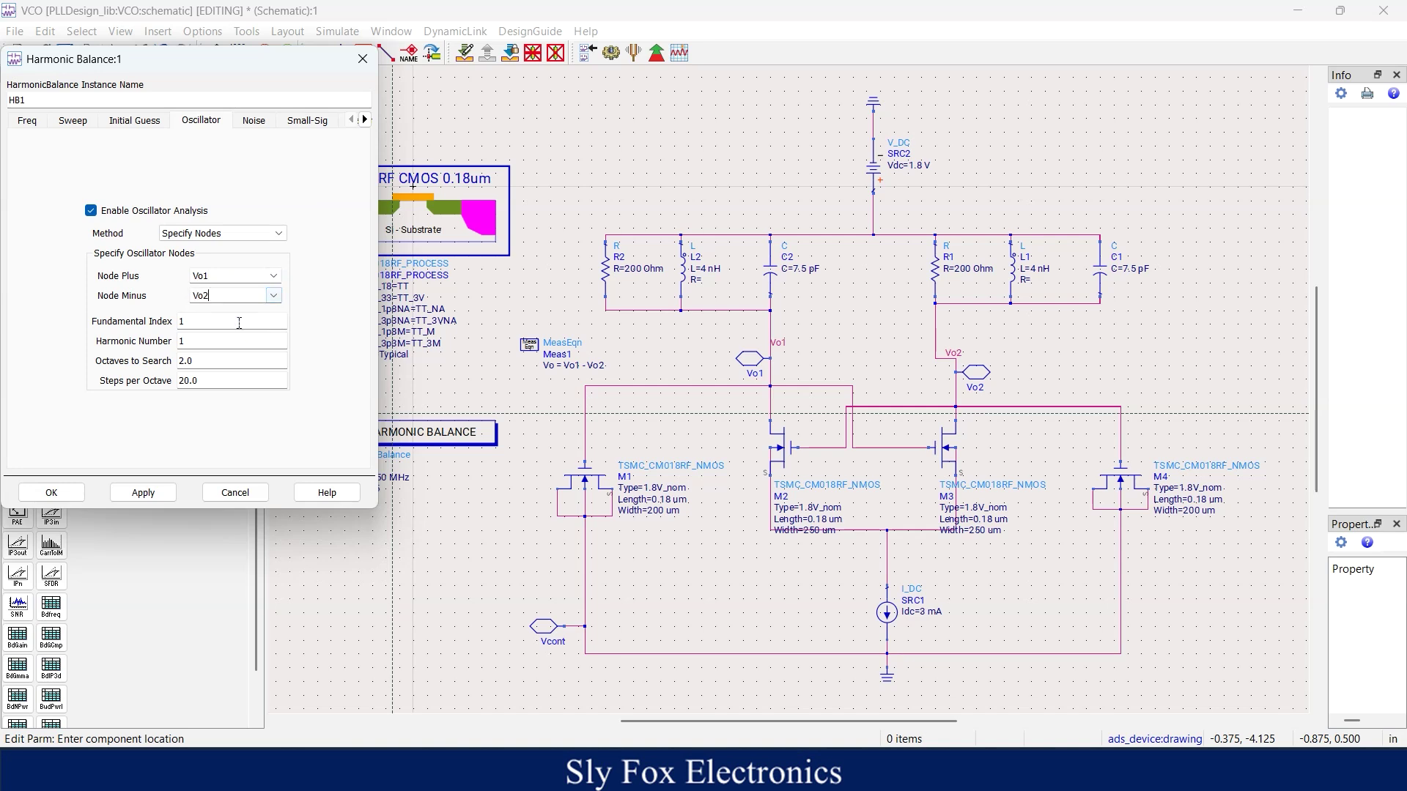
pyautogui.click(163, 493)
pyautogui.click(51, 492)
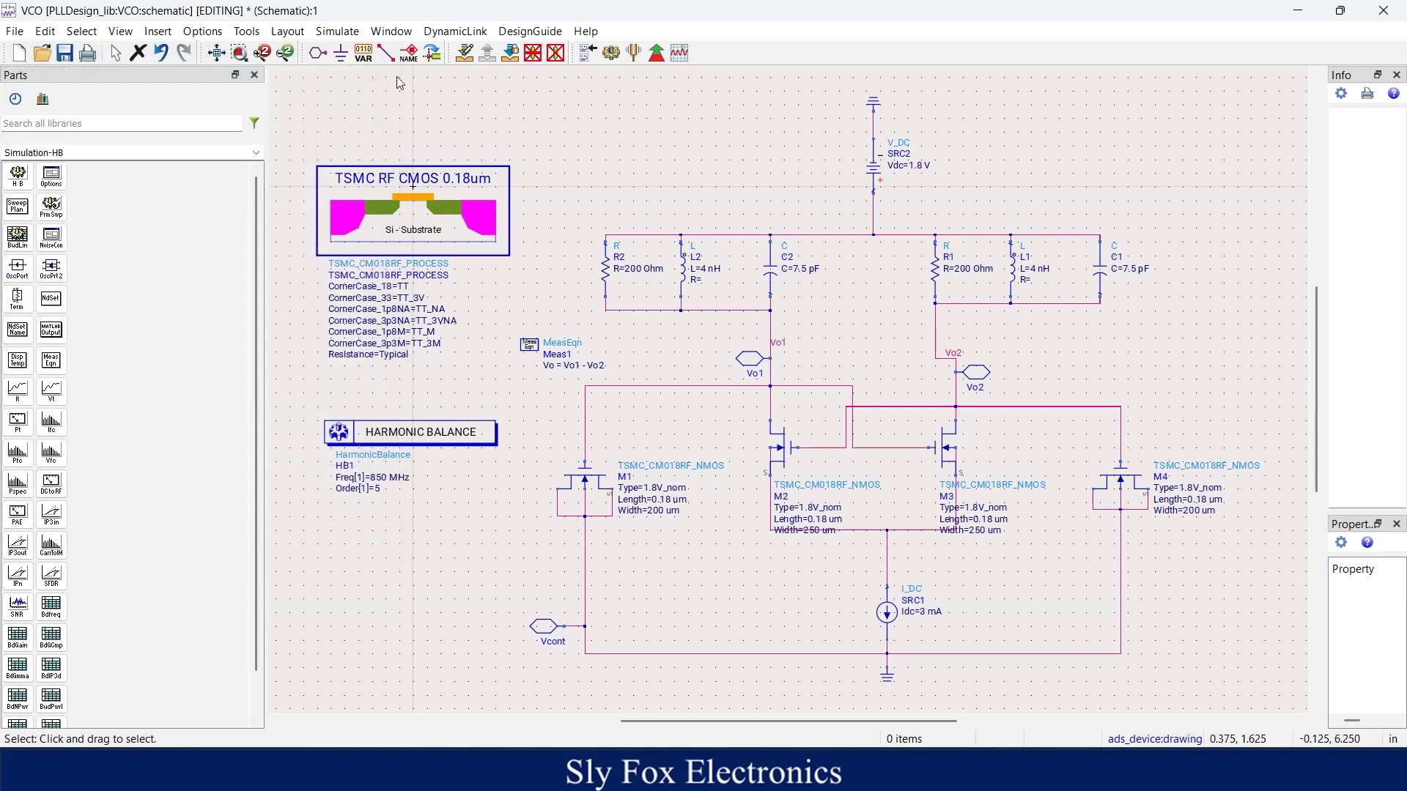
# Save the VCO schematic with Ctrl+S and run the harmonic balance simulation
pyautogui.hotkey('ctrl', 's')
pyautogui.click(610, 52)
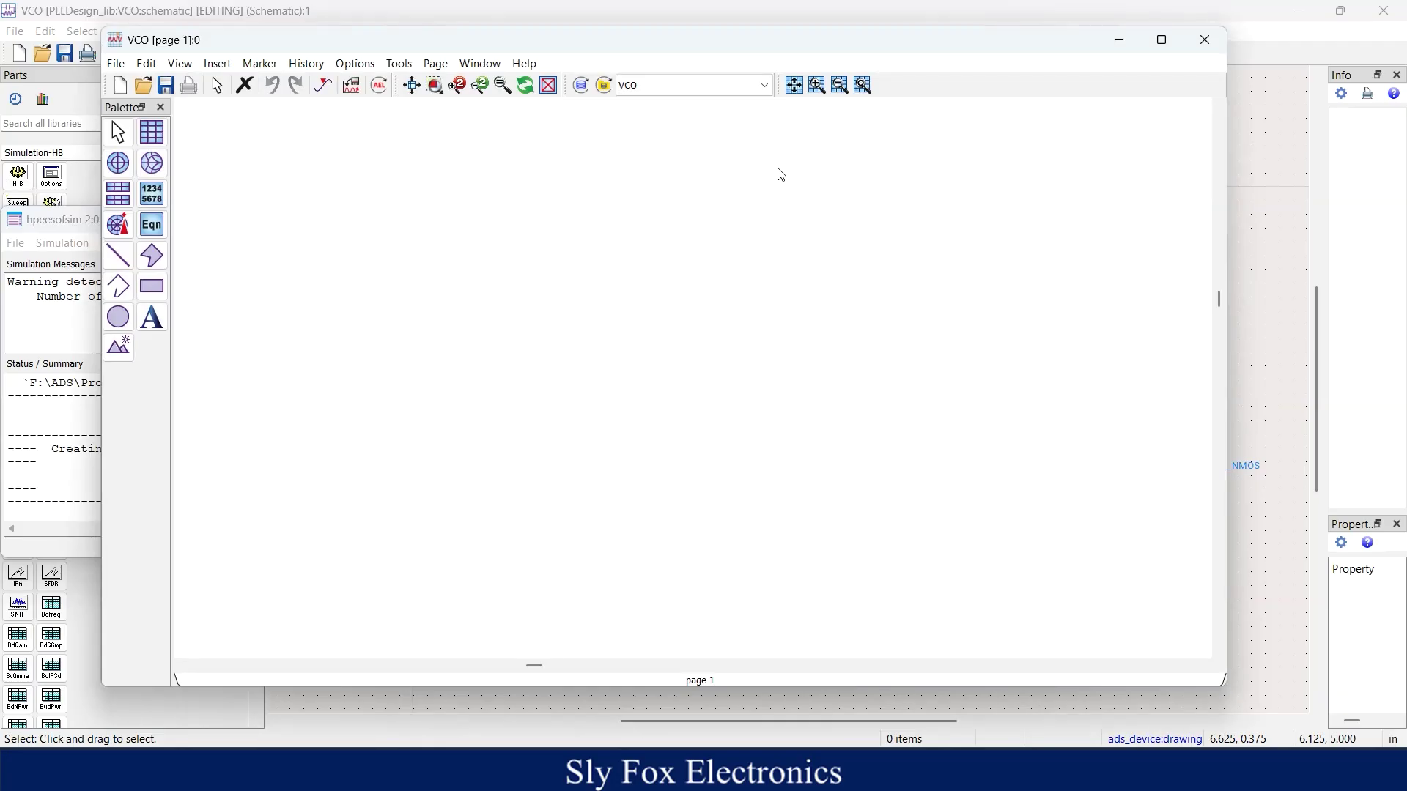
# Place a rectangular plot showing Vo as a time-domain signal, ts(Vo)
pyautogui.click(152, 134)
pyautogui.click(351, 182)
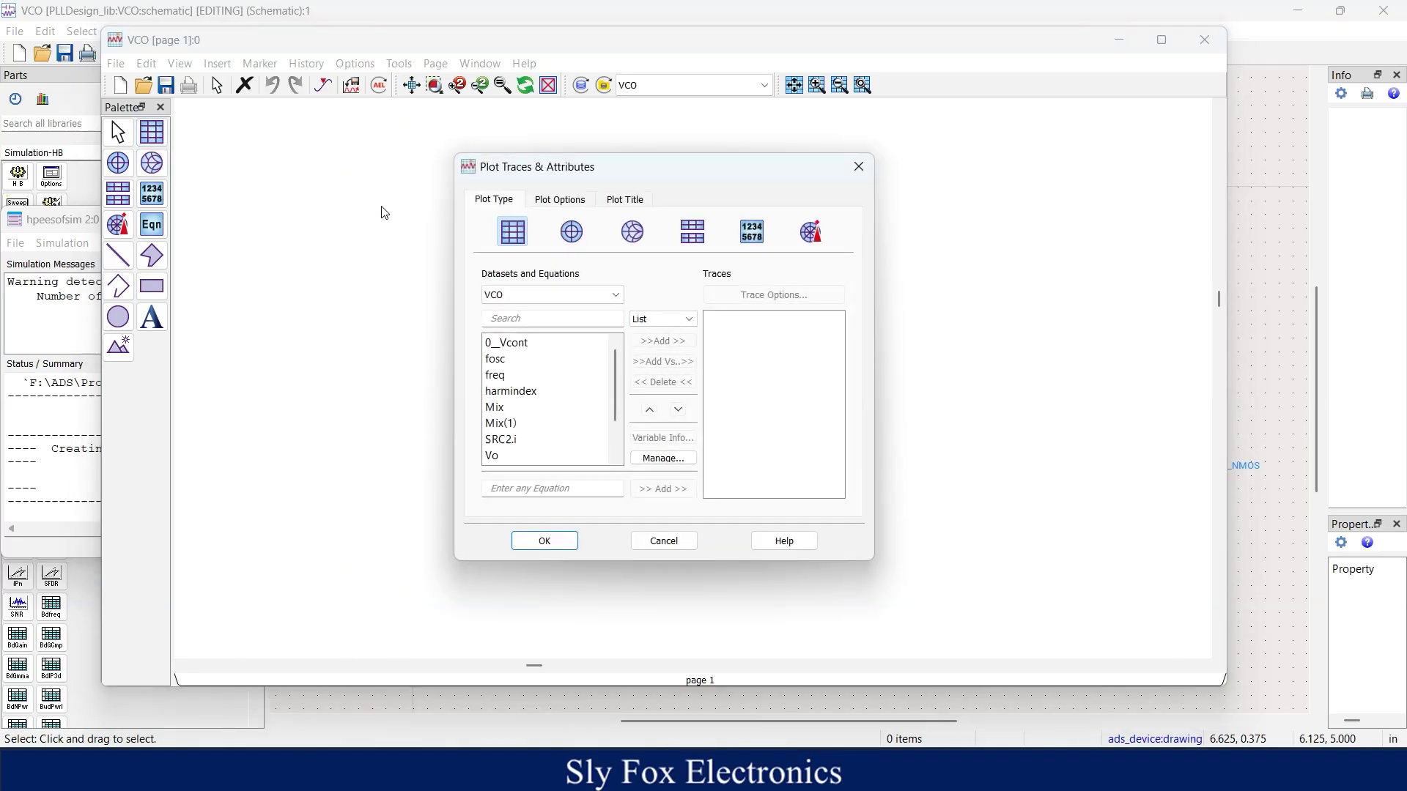
pyautogui.scroll(-1, 540, 395)
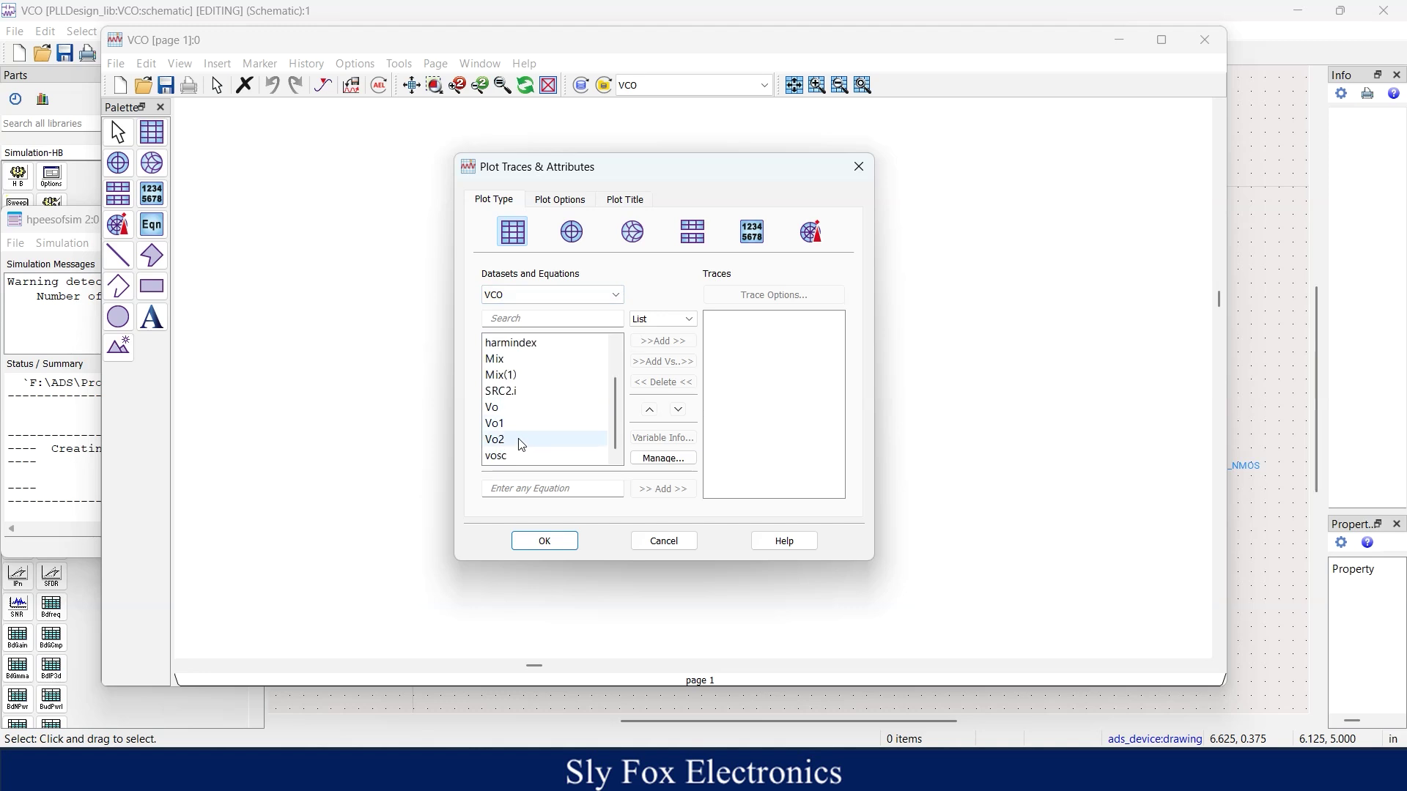
pyautogui.doubleClick(510, 415)
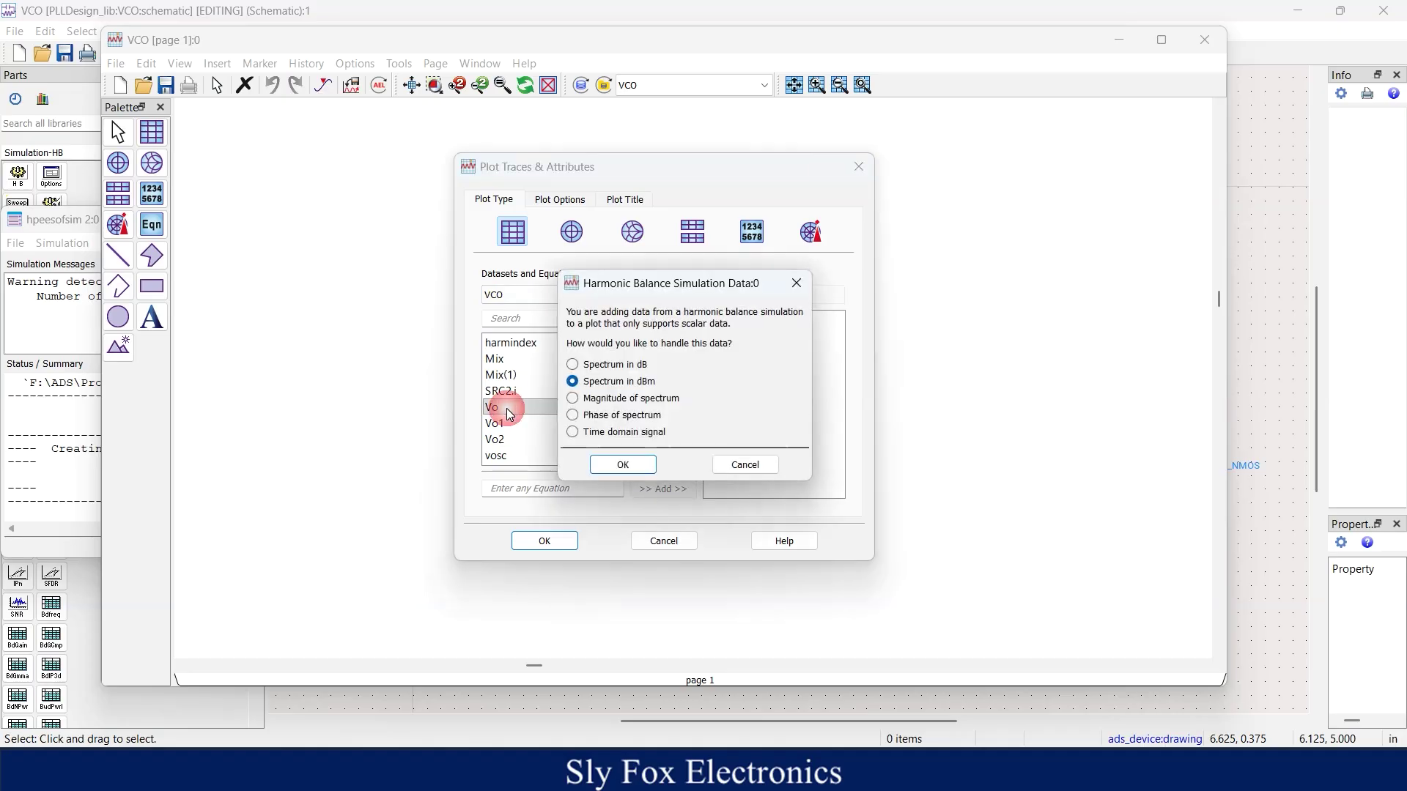
pyautogui.click(572, 433)
pyautogui.click(622, 464)
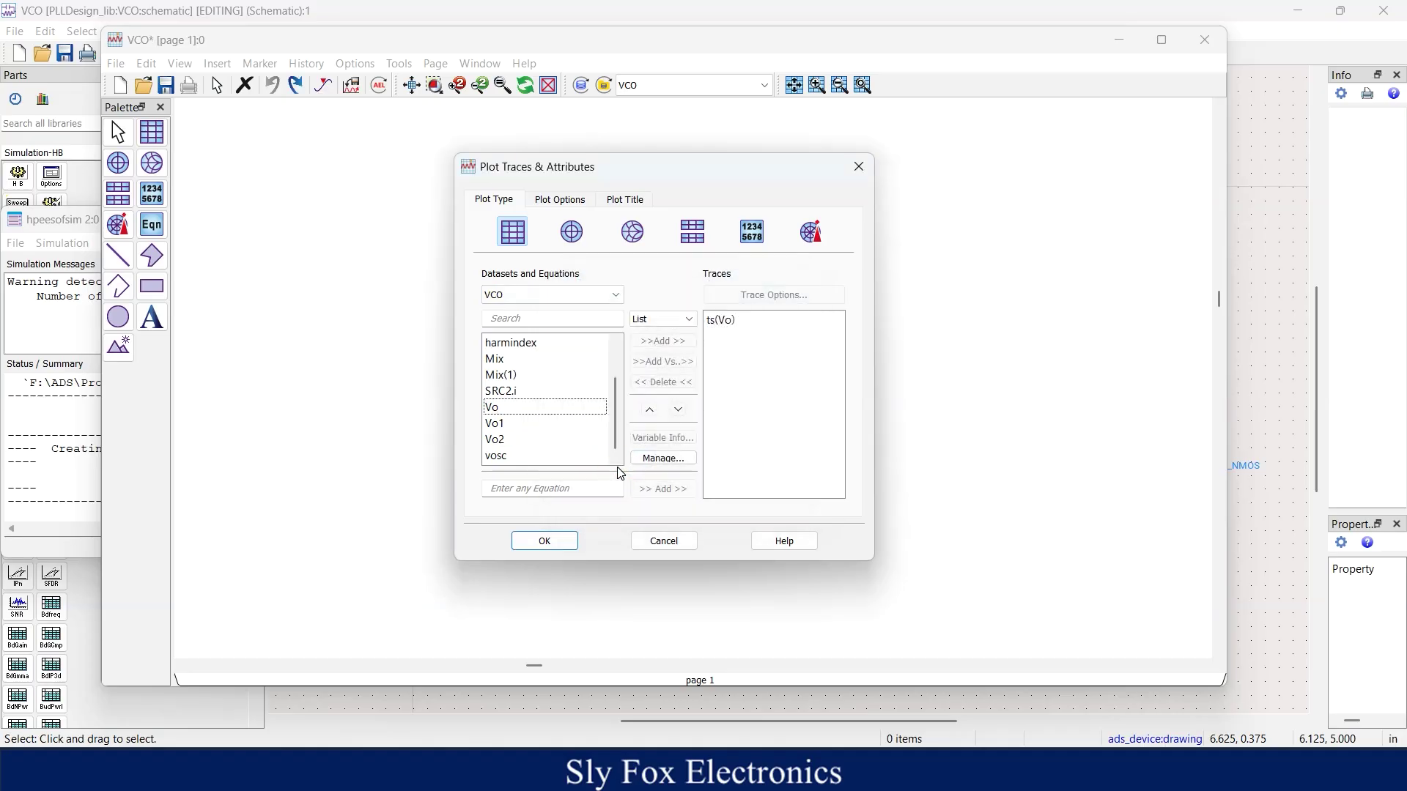
pyautogui.click(545, 541)
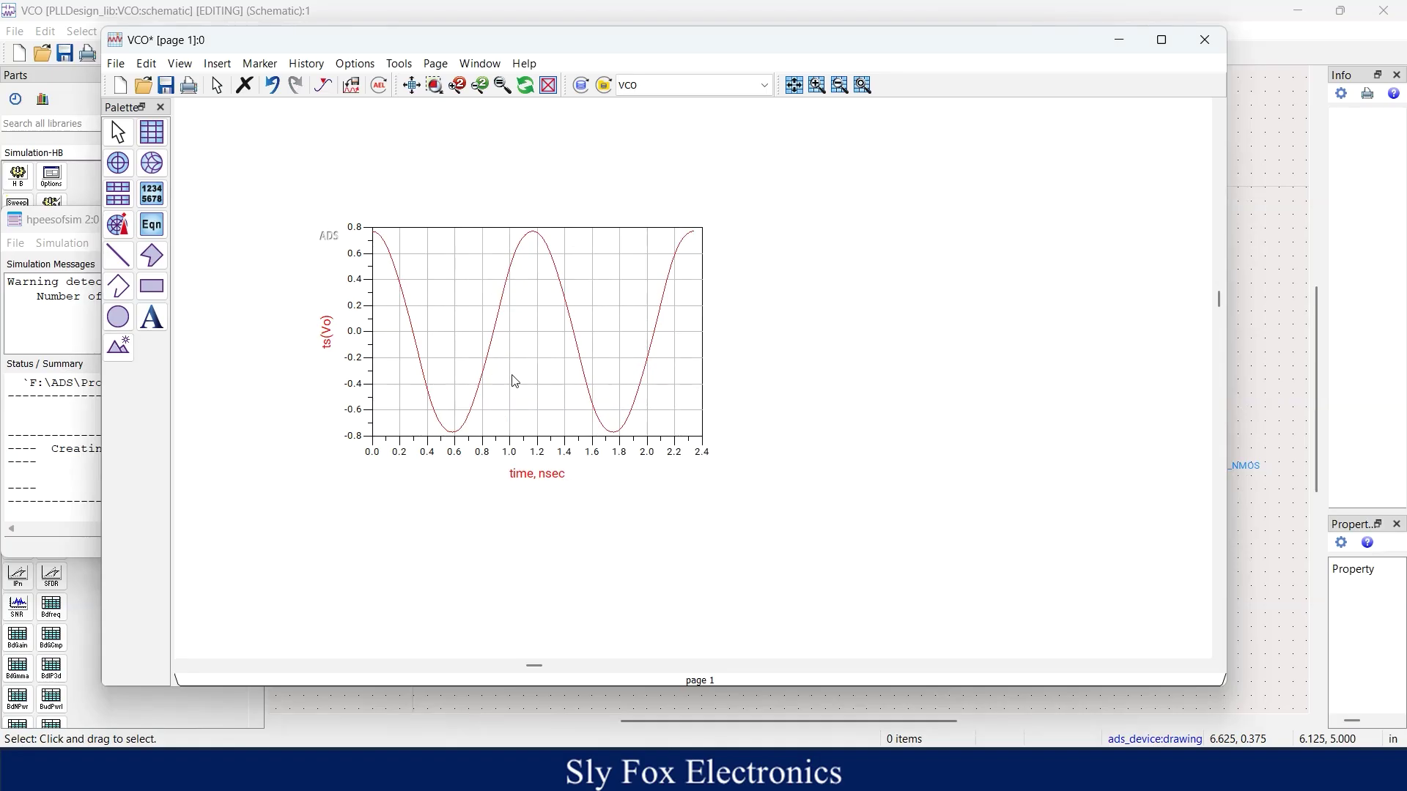
pyautogui.click(159, 144)
# Place a second rectangular plot beside the first showing ts(Vo1) as a time-domain signal
pyautogui.click(788, 227)
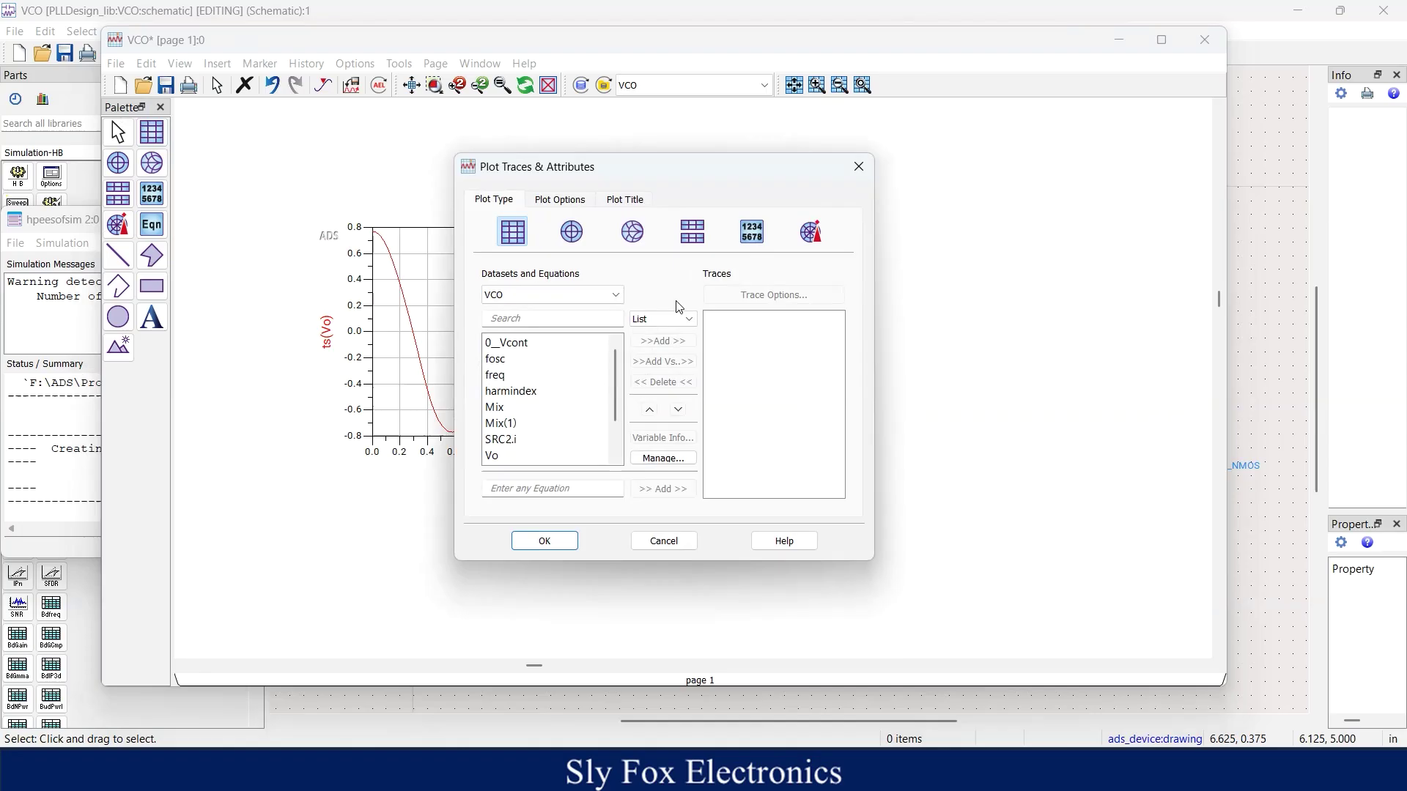
pyautogui.scroll(-1, 513, 439)
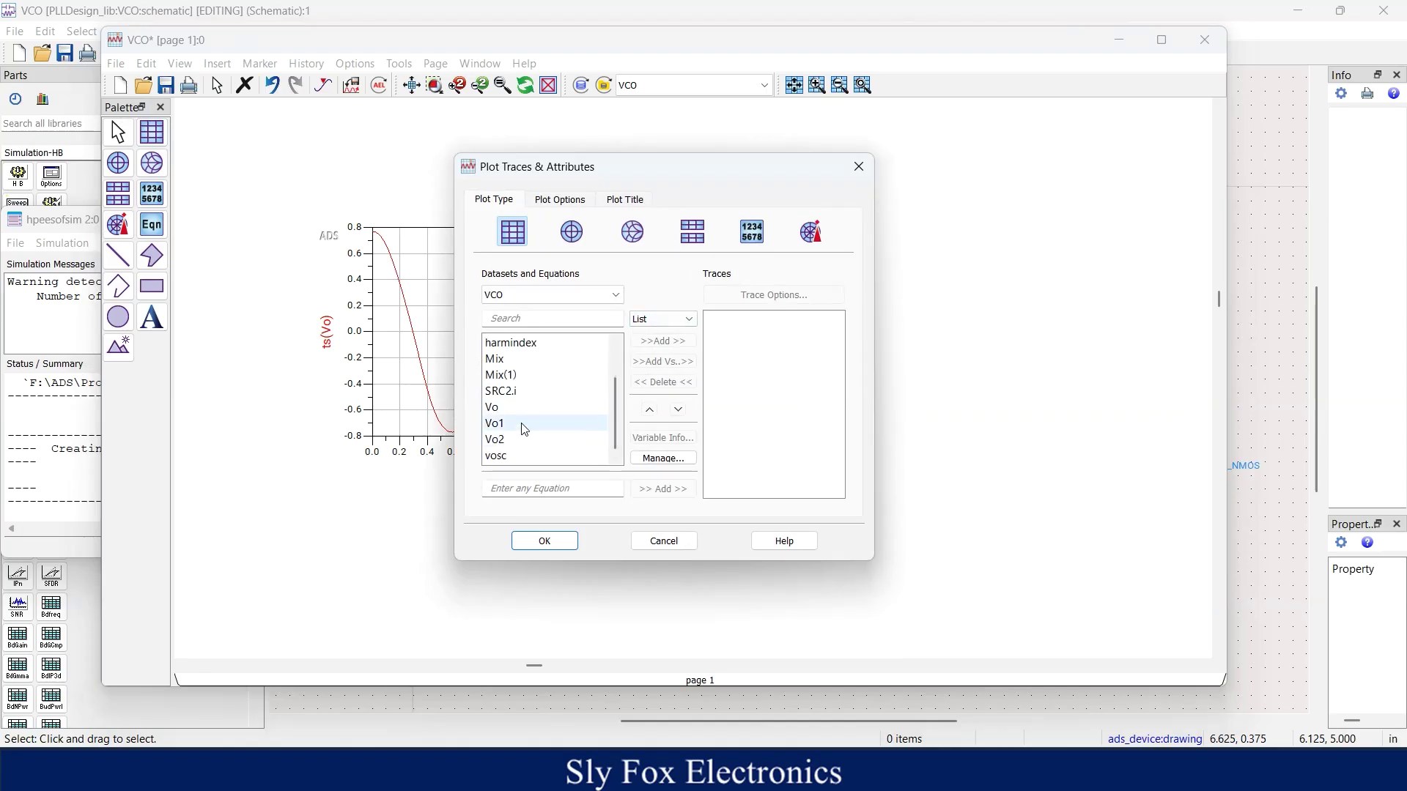
pyautogui.doubleClick(525, 424)
pyautogui.click(624, 431)
pyautogui.click(625, 463)
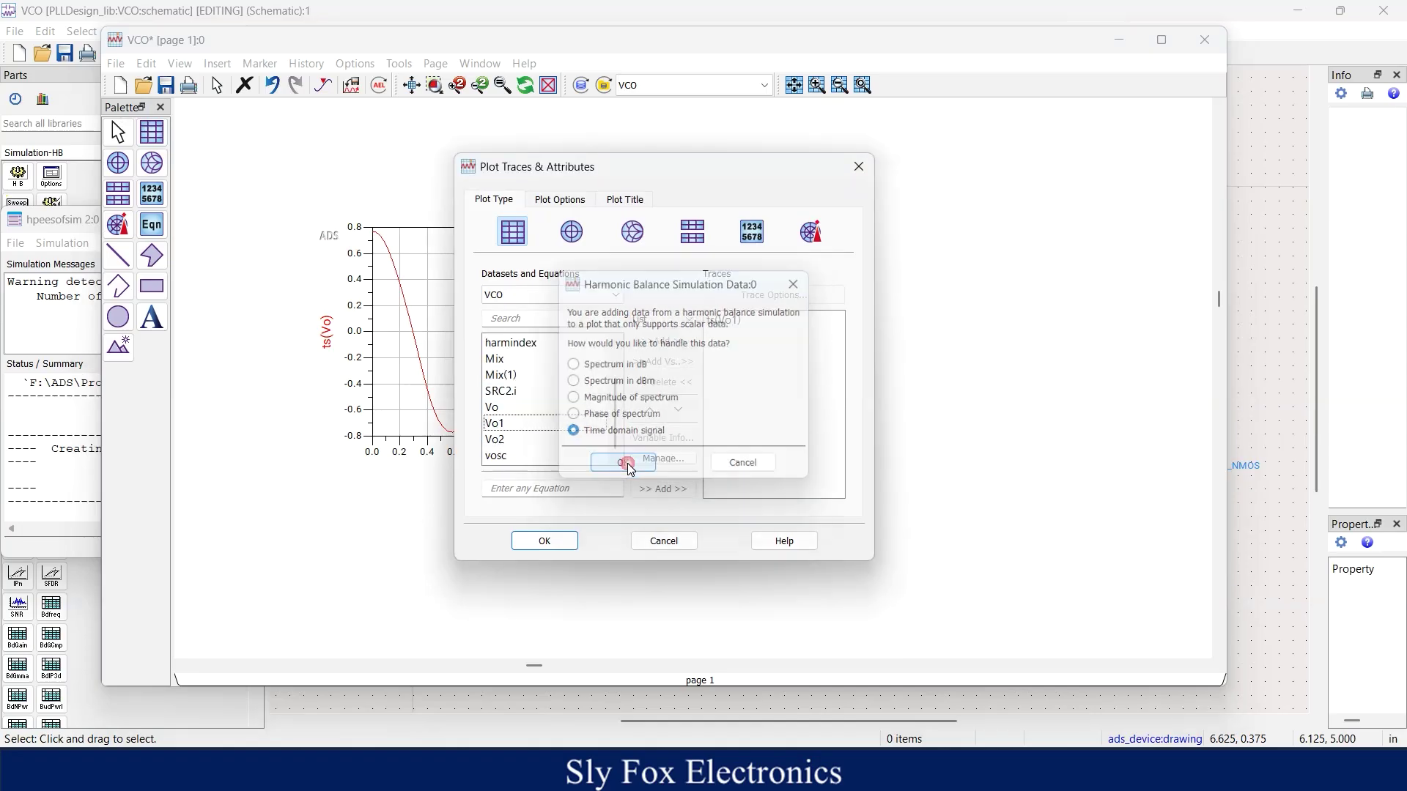
pyautogui.click(546, 539)
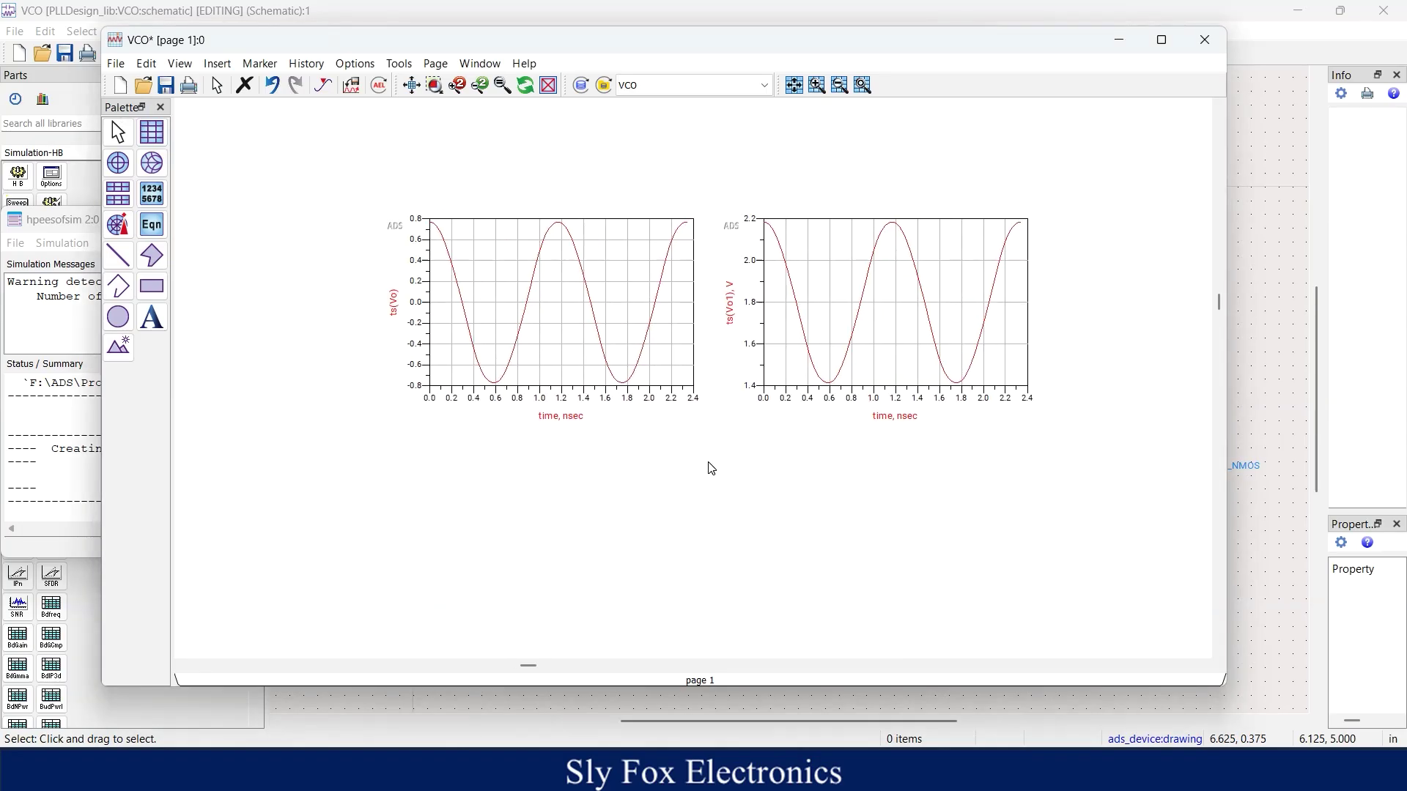
# Place a third rectangular plot to the right showing ts(Vo2) as a time-domain signal
pyautogui.click(152, 132)
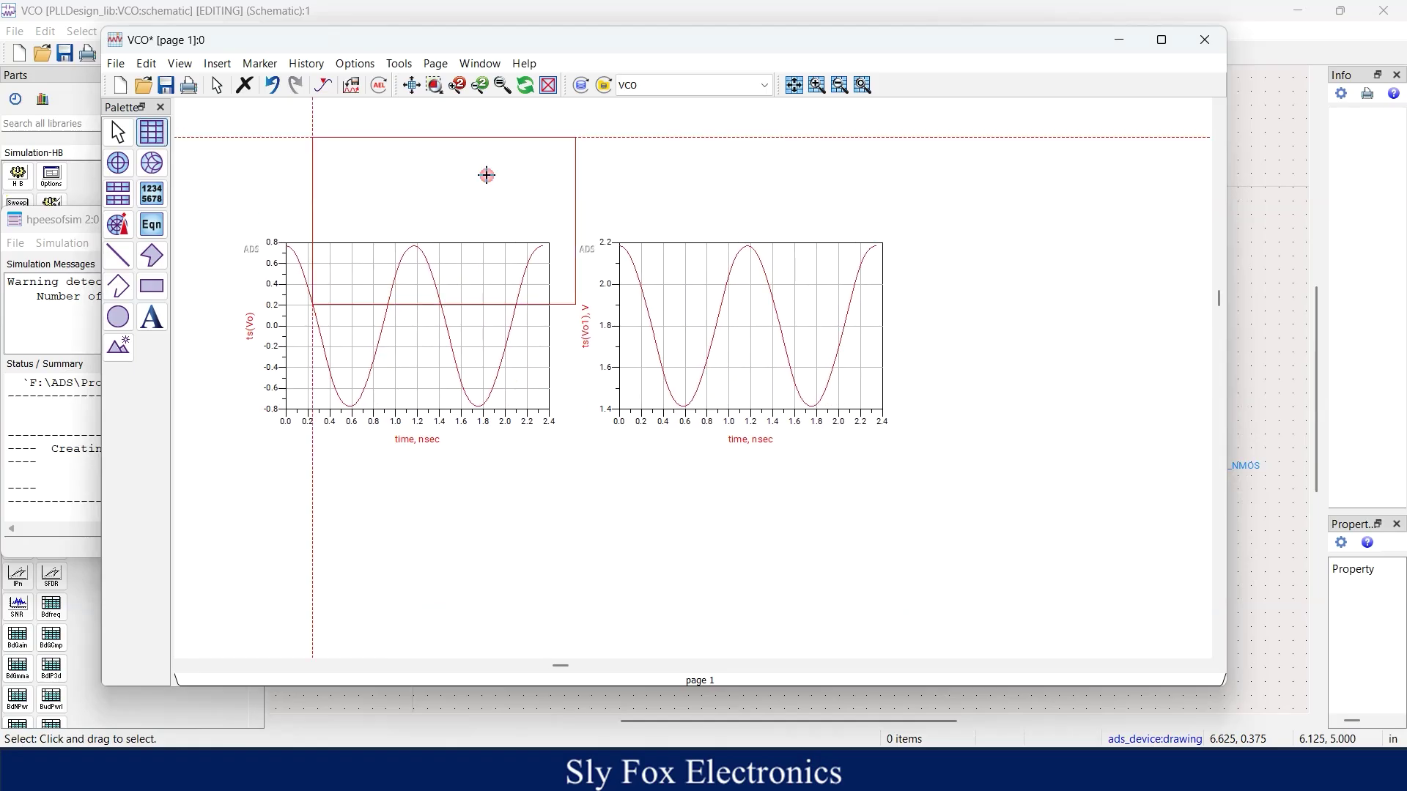
pyautogui.click(953, 242)
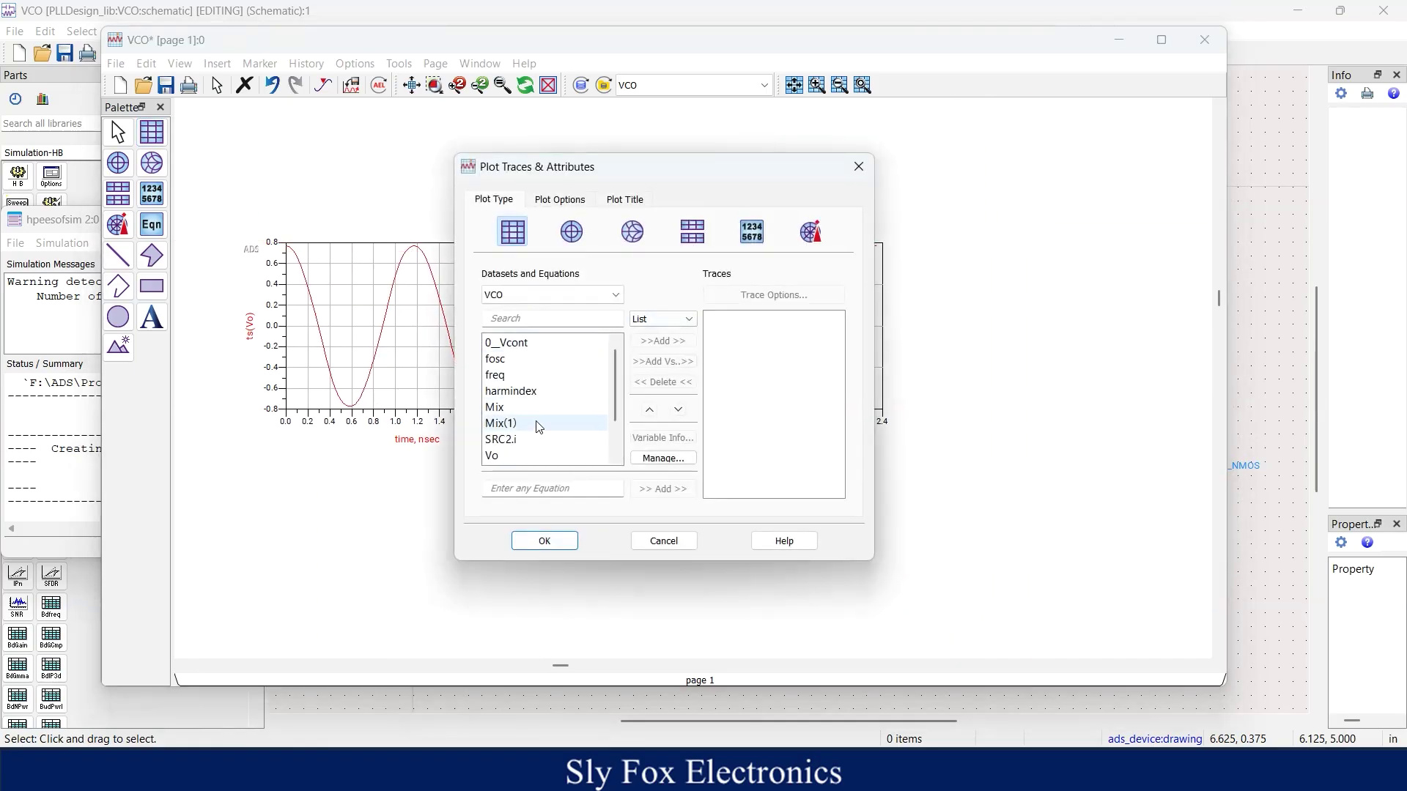
pyautogui.scroll(-1, 539, 427)
pyautogui.doubleClick(517, 440)
pyautogui.click(595, 433)
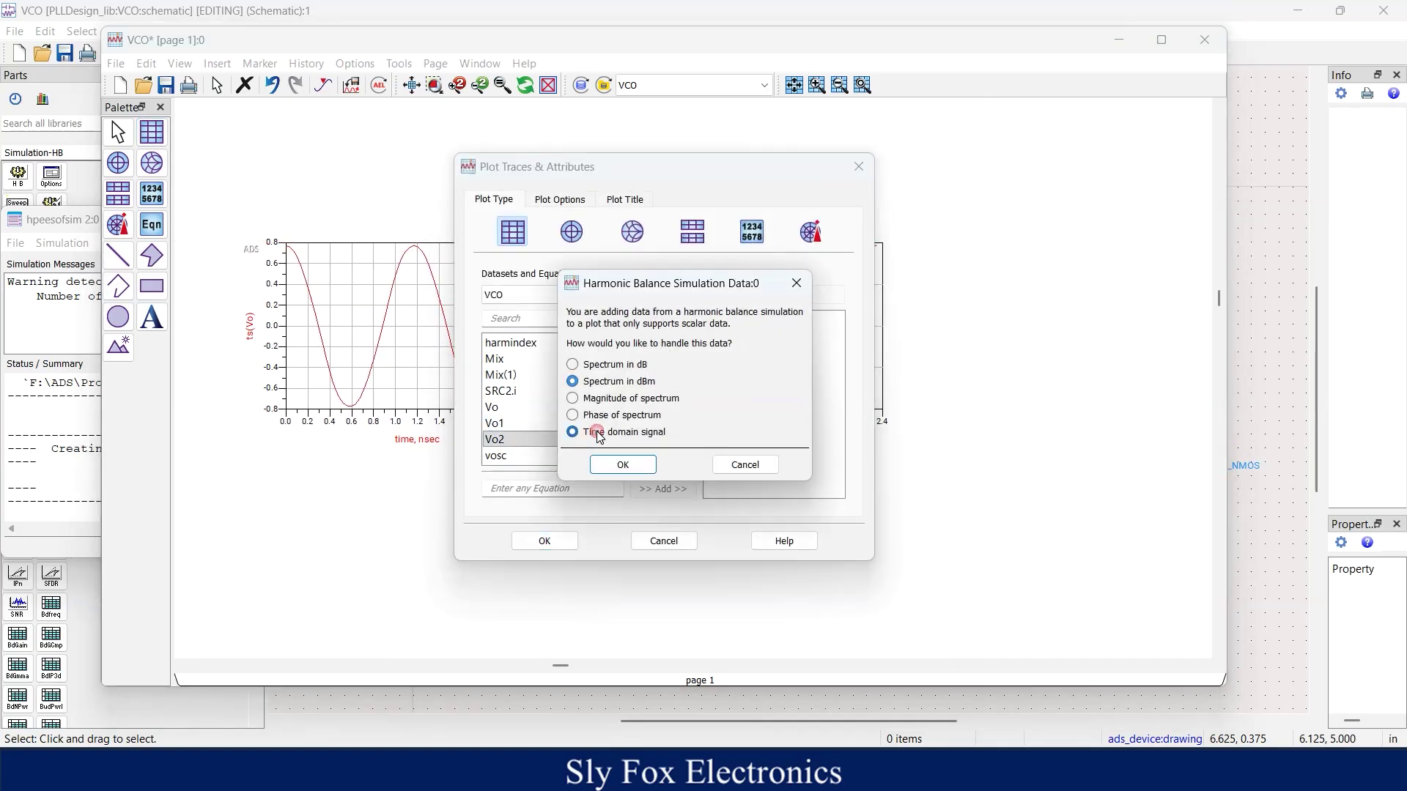
pyautogui.click(623, 464)
pyautogui.click(570, 541)
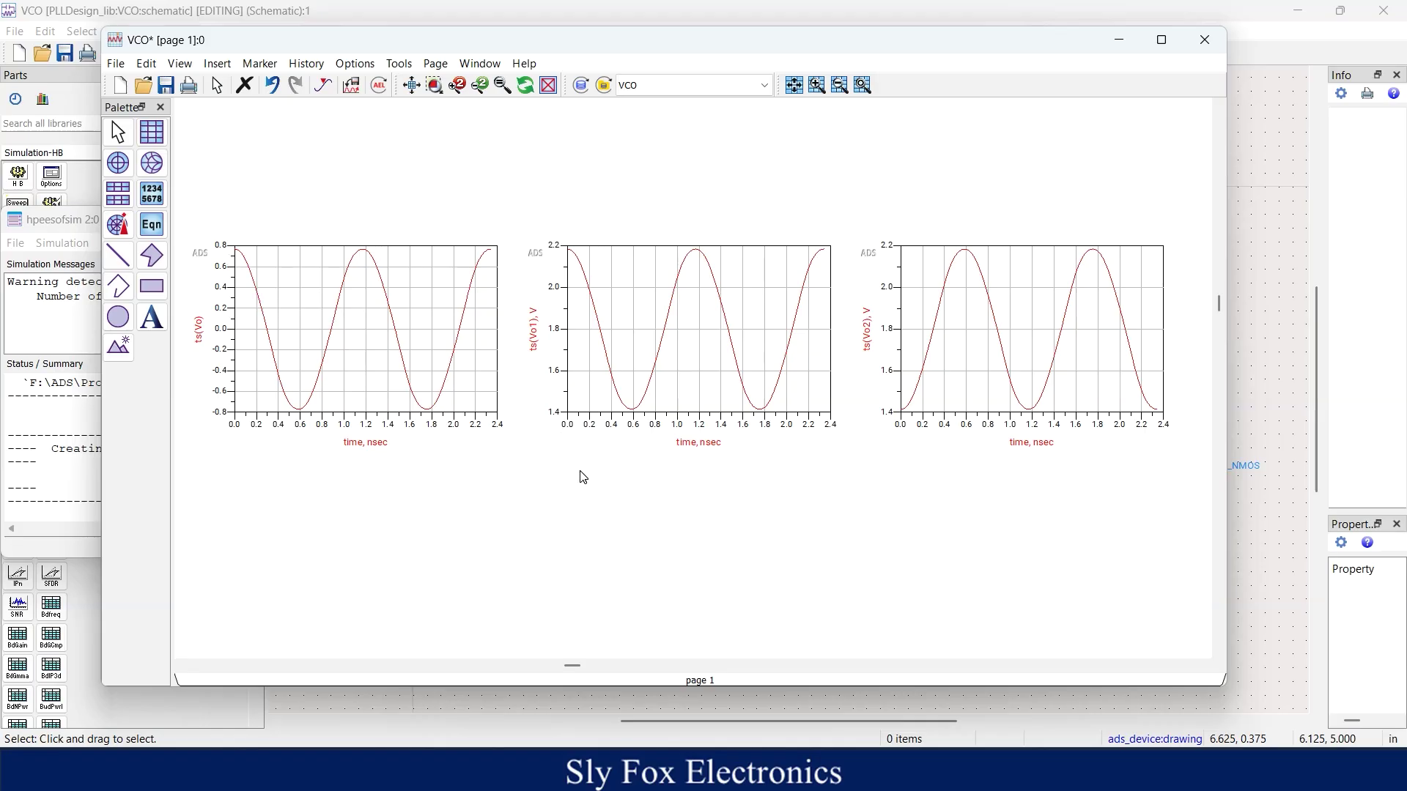
pyautogui.scroll(-2, 578, 469)
pyautogui.scroll(-2, 583, 425)
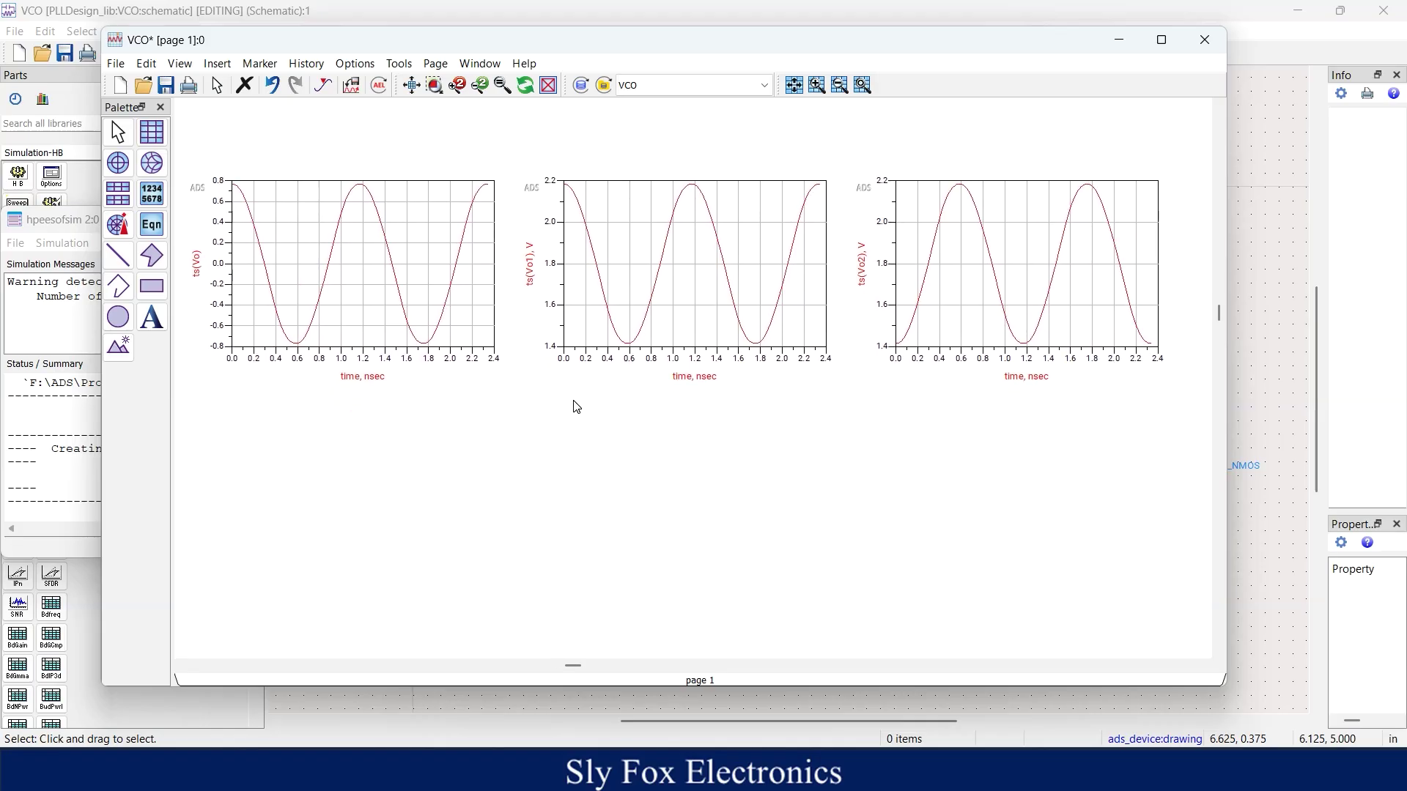
pyautogui.click(580, 387)
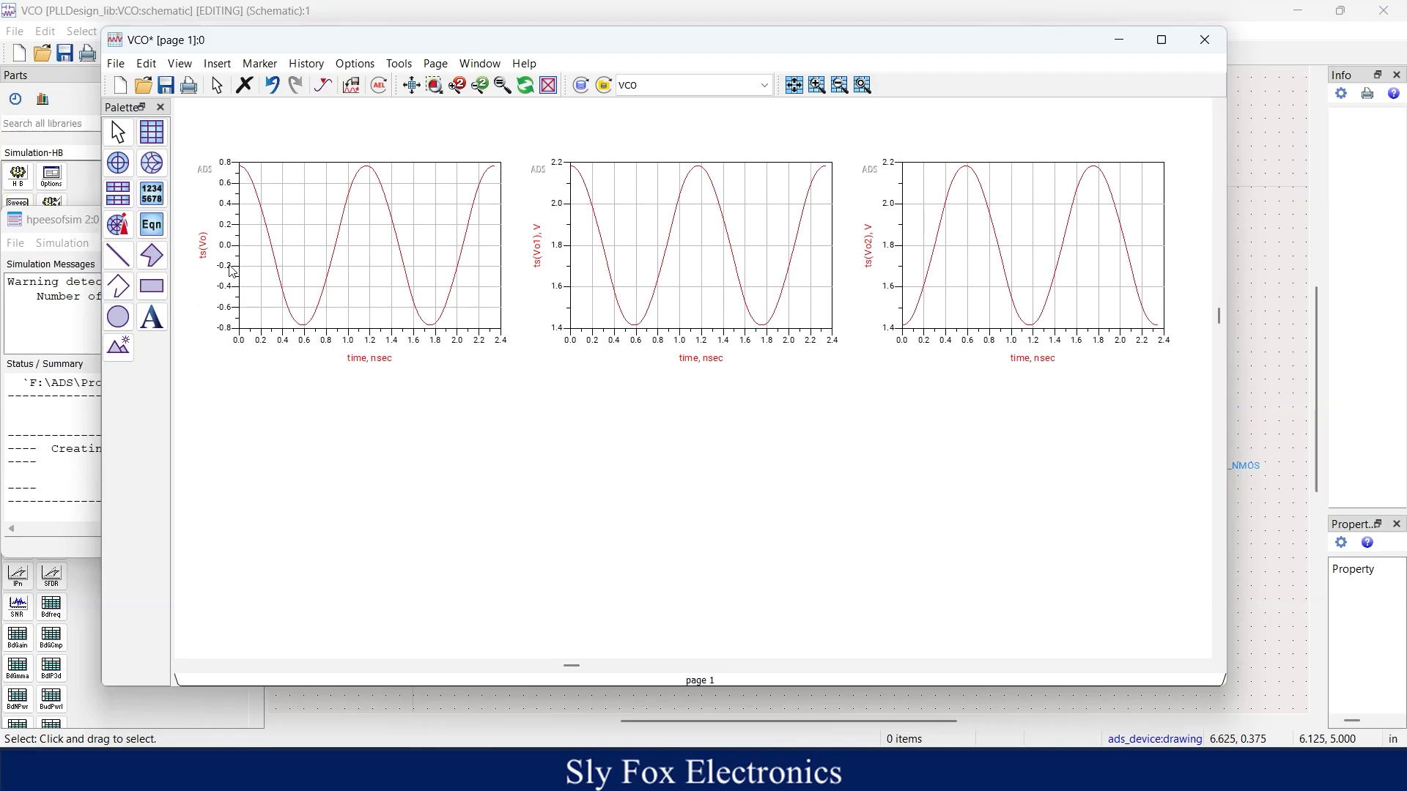
pyautogui.click(159, 198)
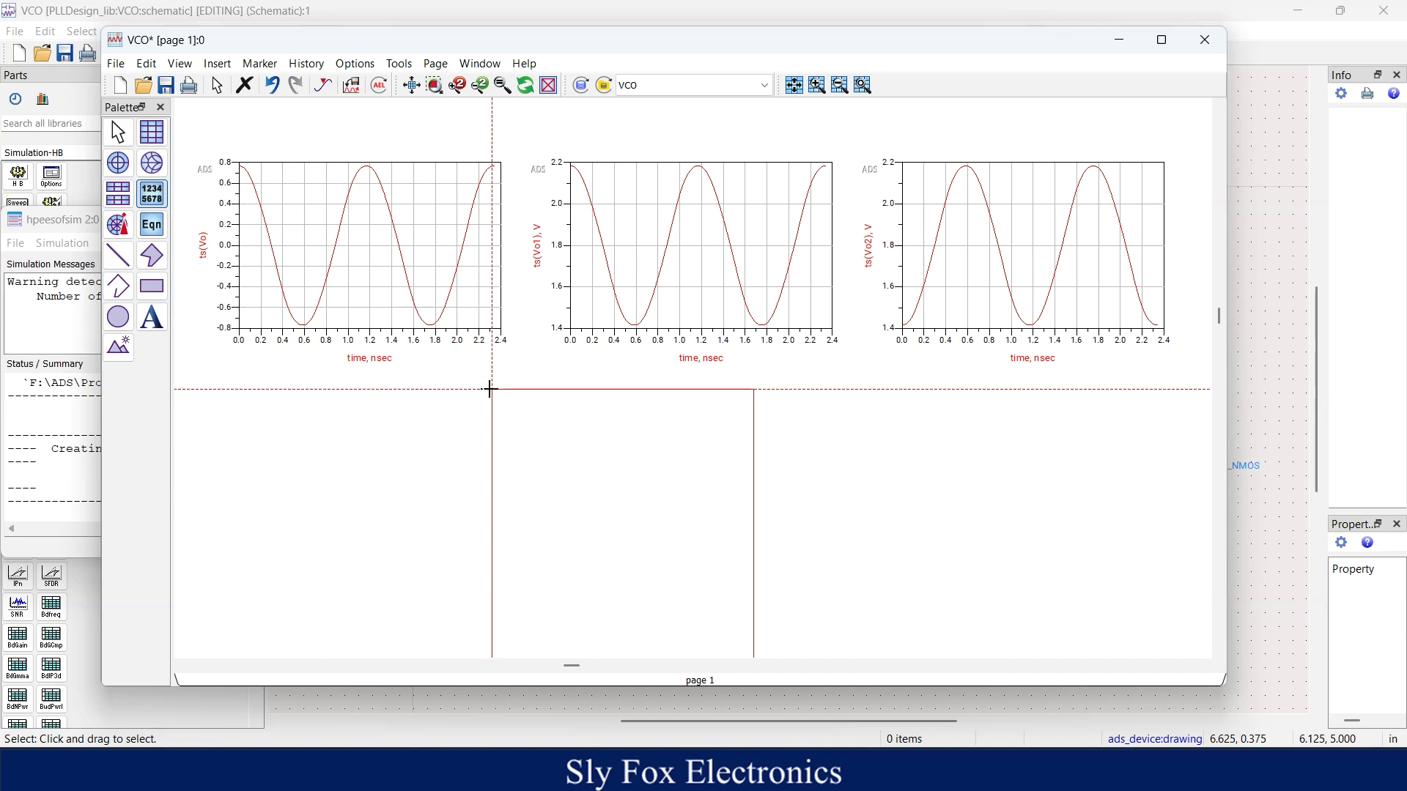
# Place a list below the plots showing fosc, which reads 855.2 MHz
pyautogui.click(490, 389)
pyautogui.scroll(-3, 535, 395)
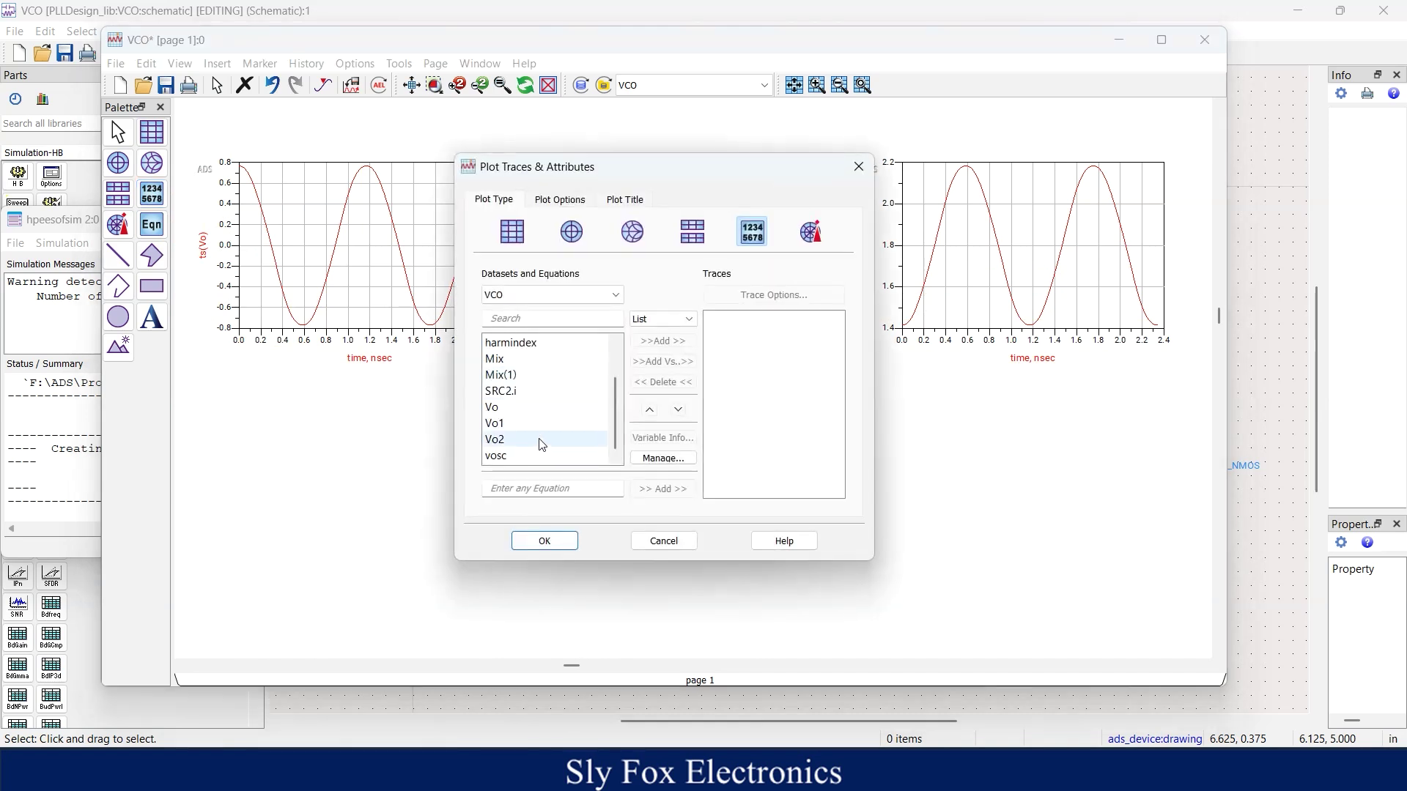
pyautogui.scroll(1, 541, 439)
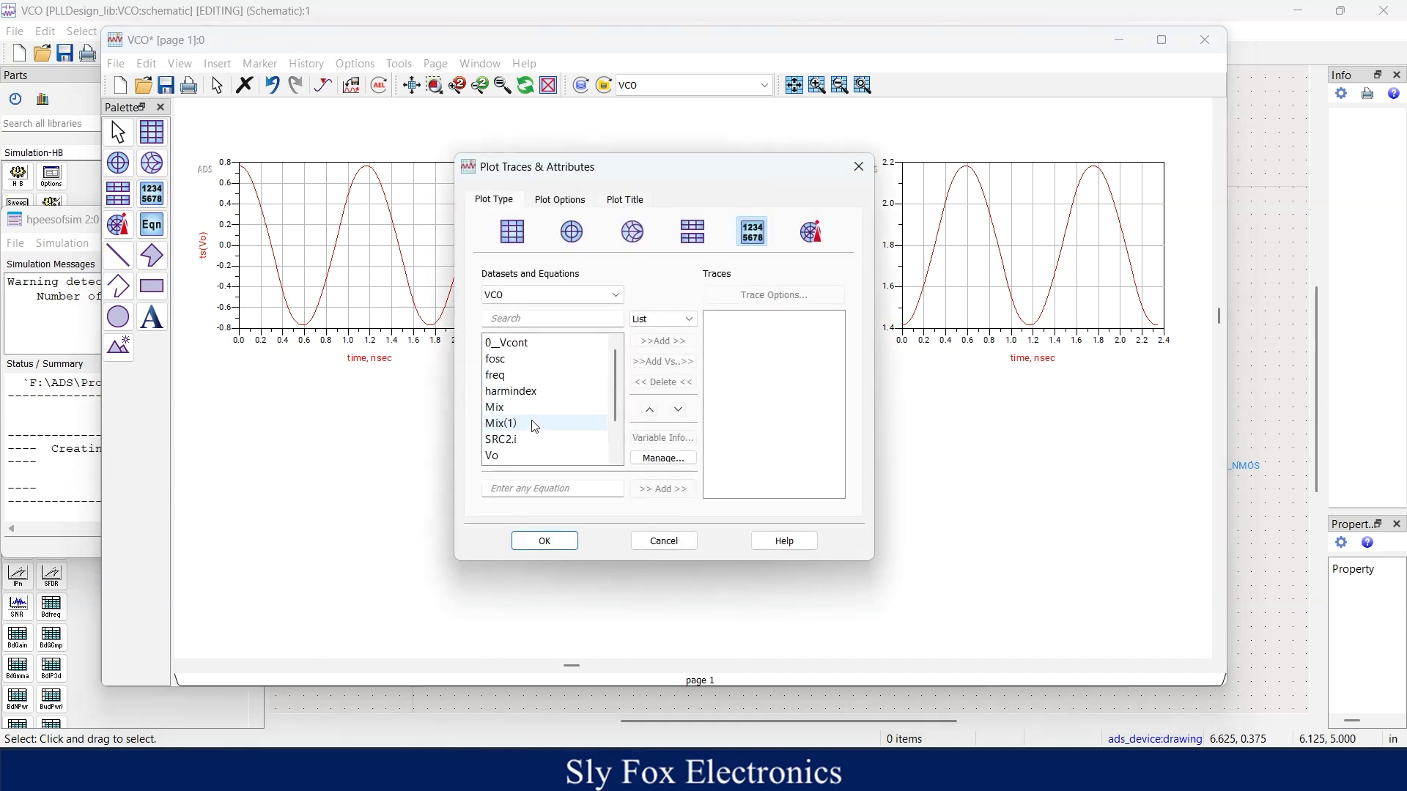
pyautogui.doubleClick(515, 361)
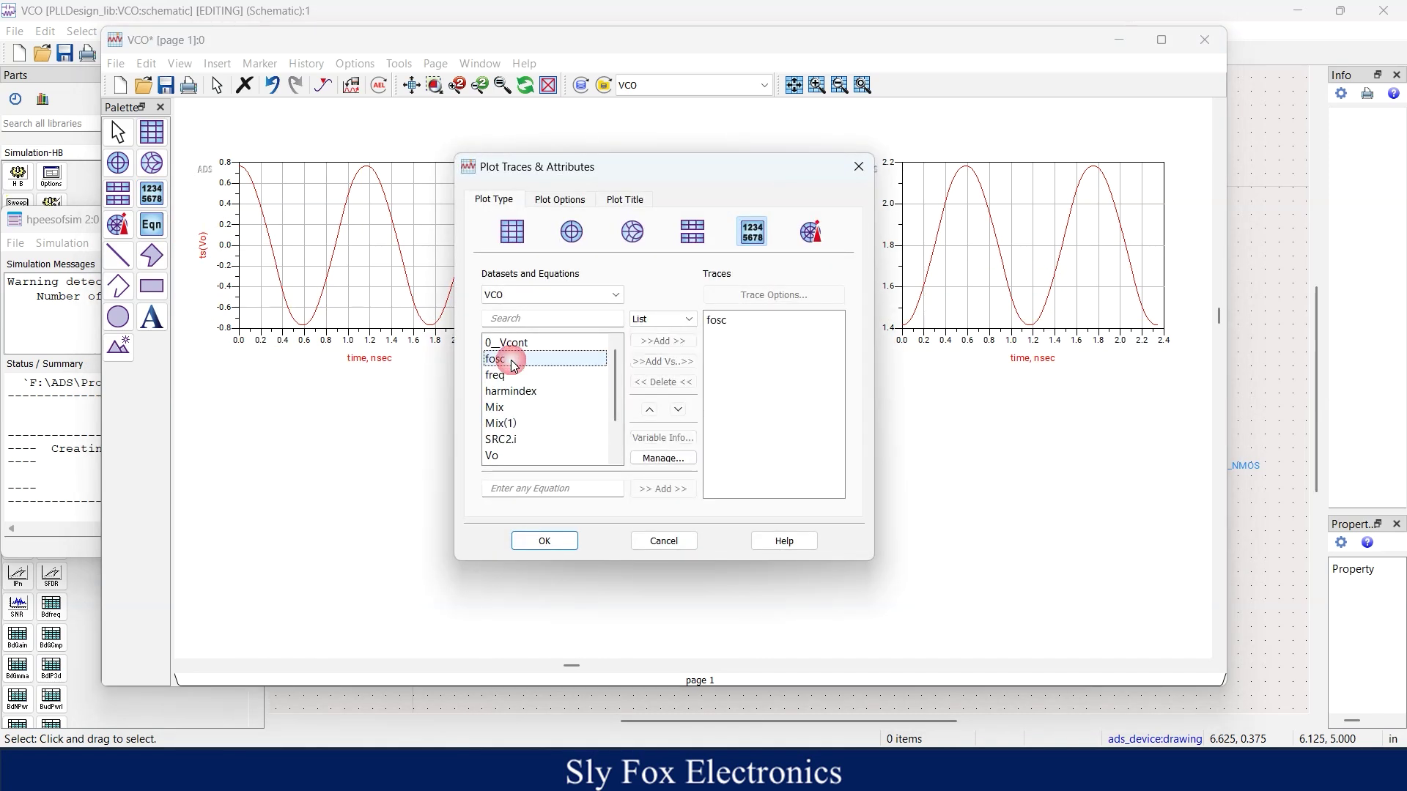
pyautogui.click(564, 546)
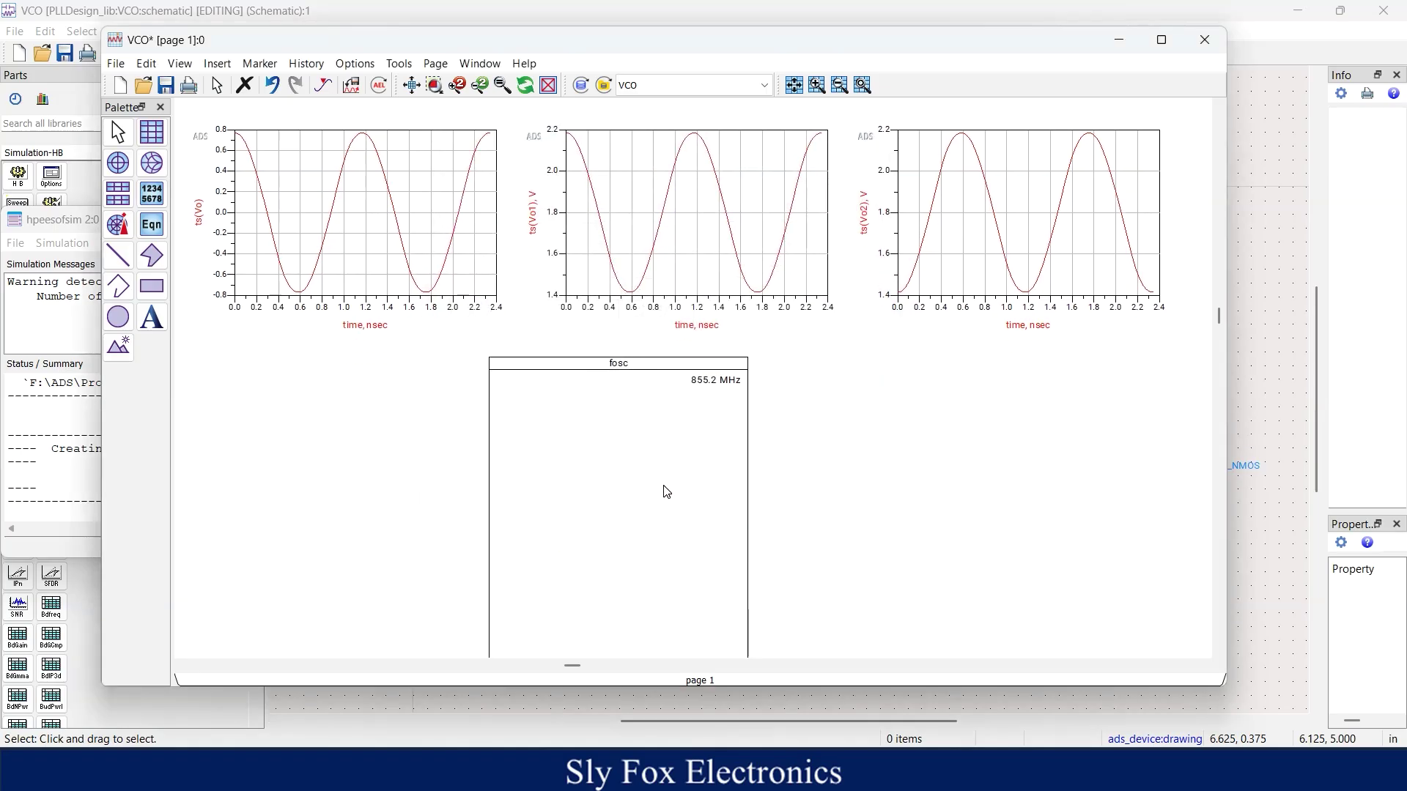
pyautogui.scroll(-3, 663, 490)
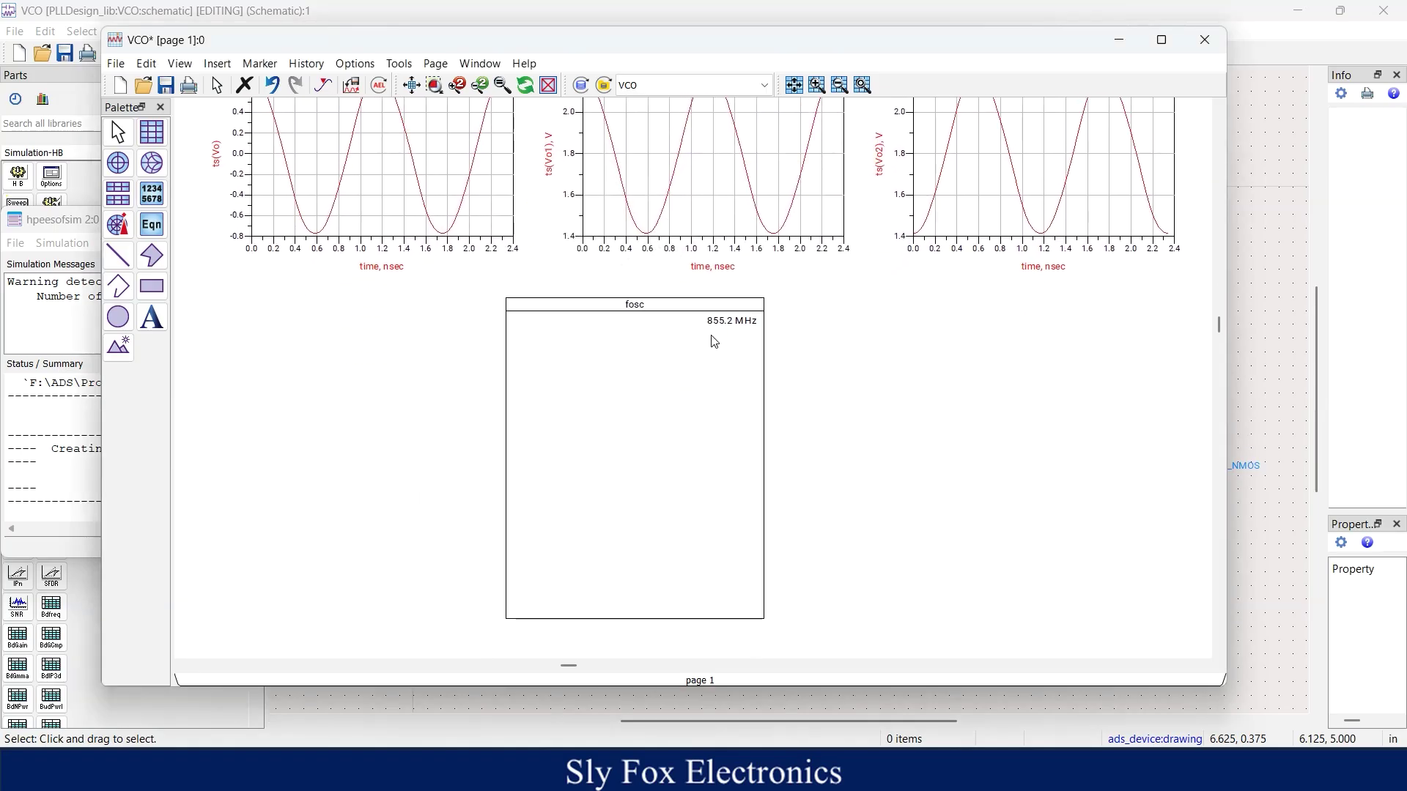